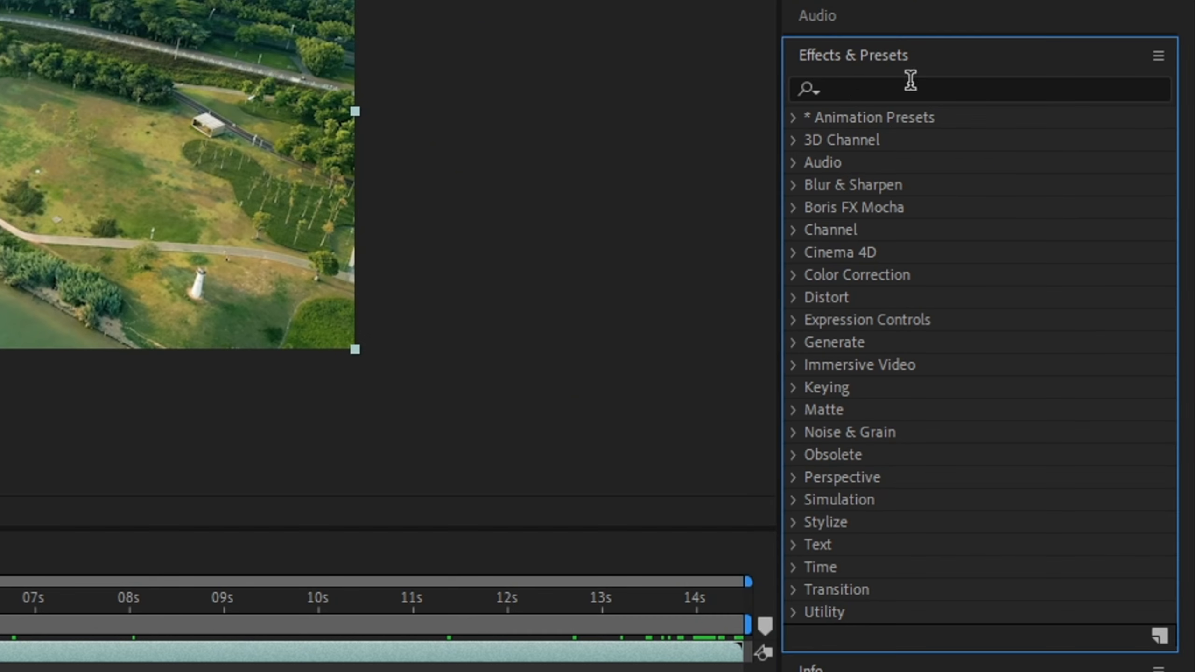
{"action": "left_click", "coordinate": [953, 89]}
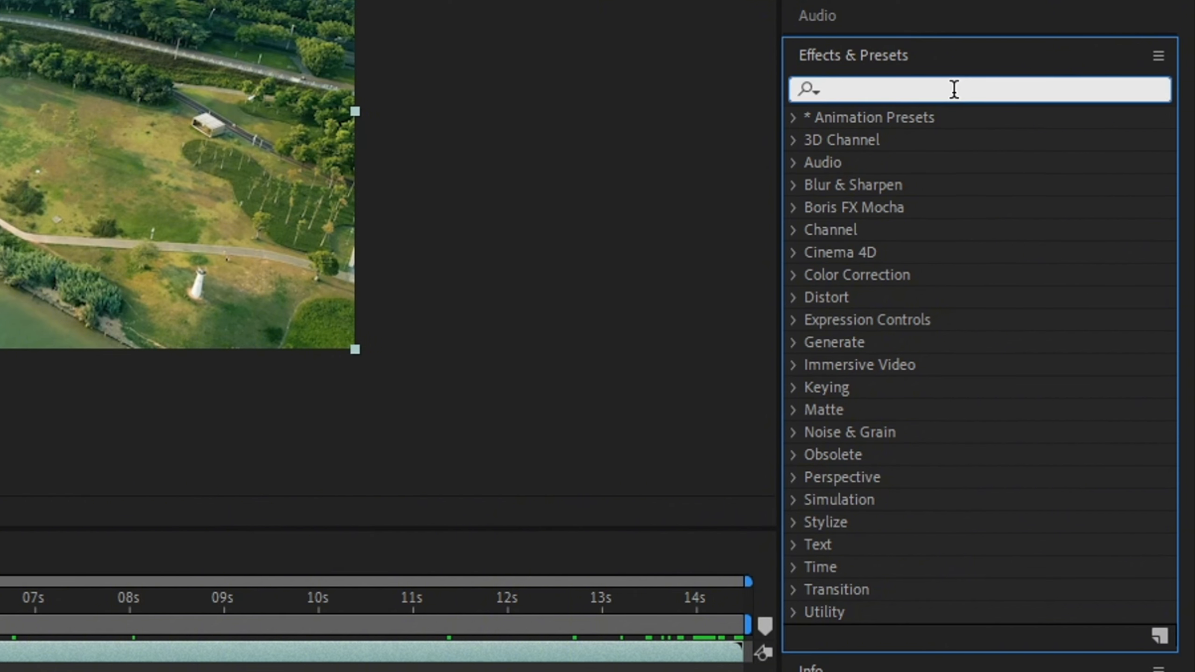
{"action": "type", "text": "camer"}
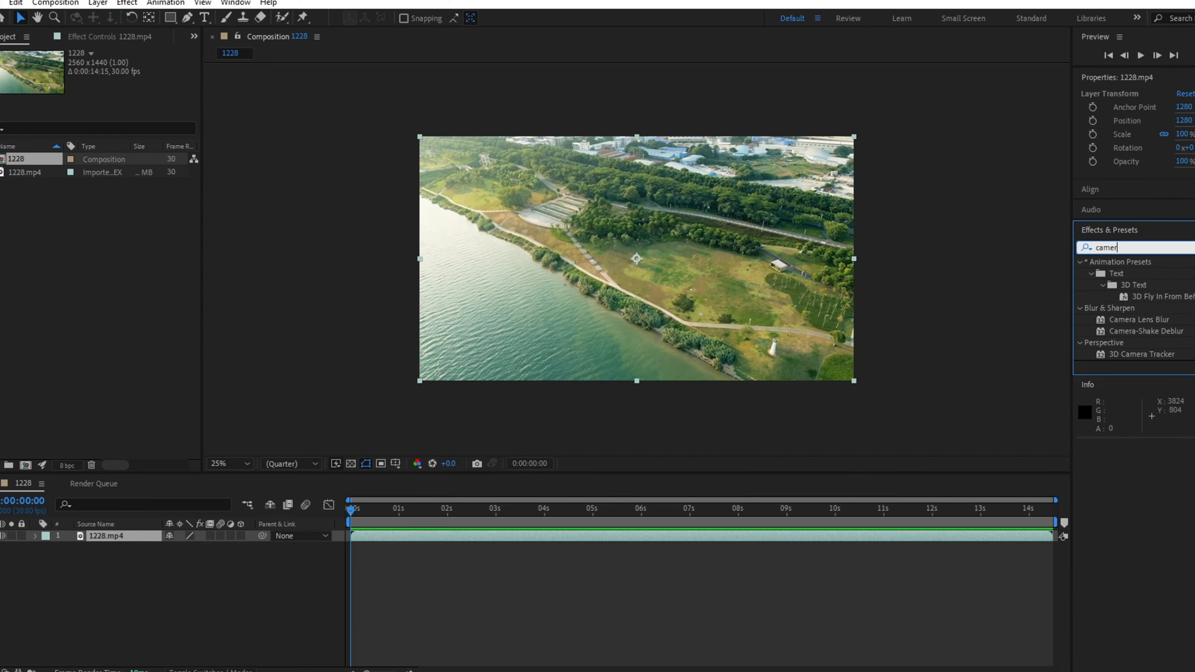
{"action": "left_click", "coordinate": [1160, 90]}
Run camera tracking on the 1228.mp4 layer with Detailed Analysis enabled in the tracker's advanced settings
{"action": "right_click", "coordinate": [650, 250]}
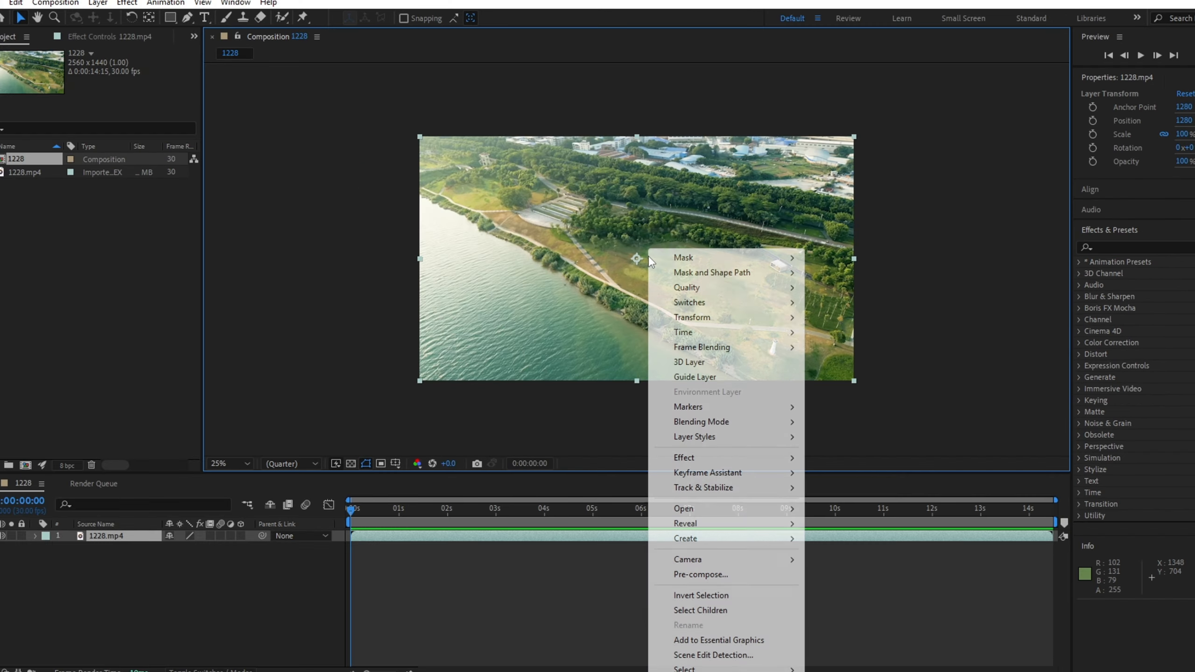
{"action": "mouse_move", "coordinate": [699, 490]}
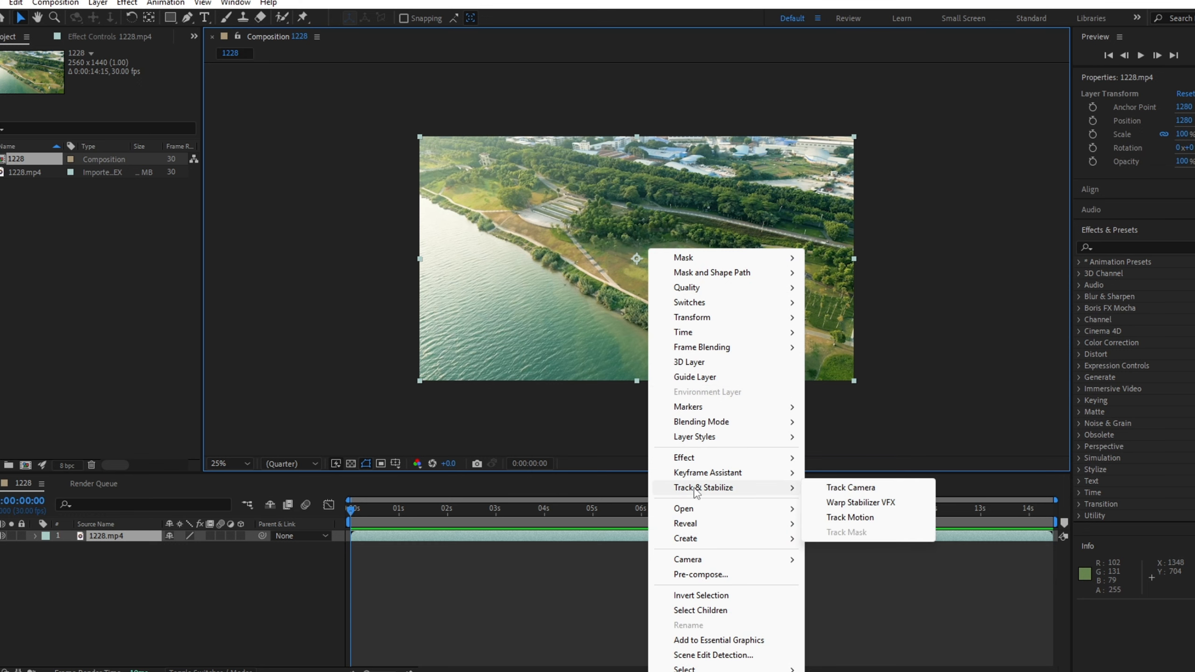
{"action": "left_click", "coordinate": [851, 488]}
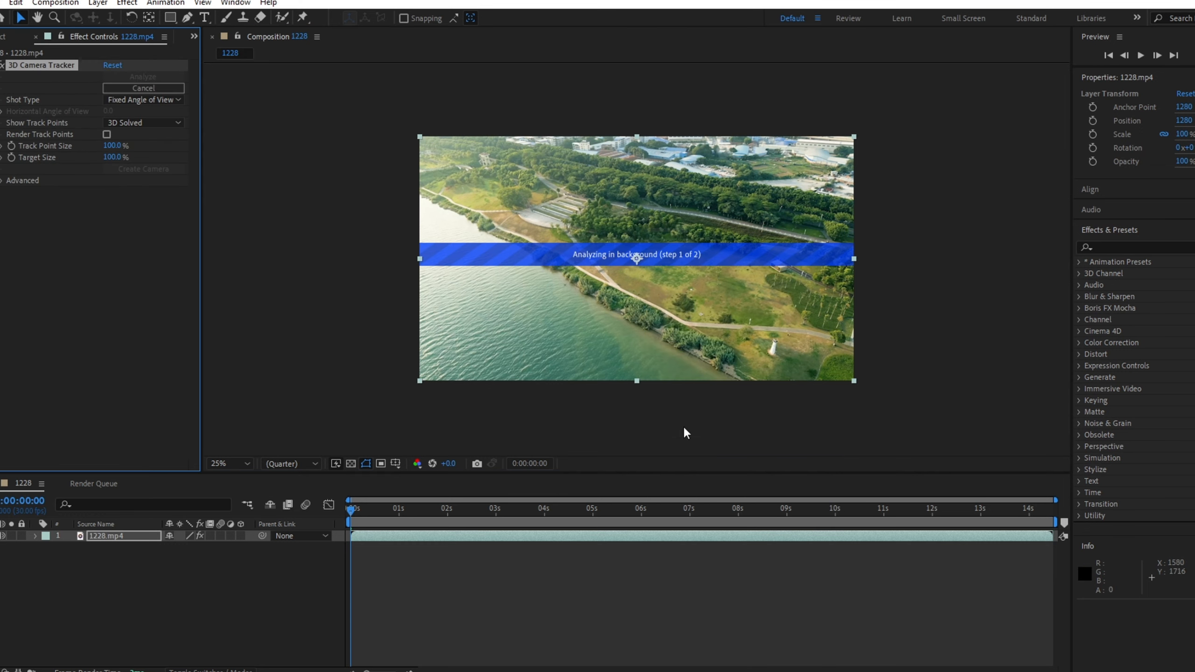
{"action": "left_click", "coordinate": [2, 181]}
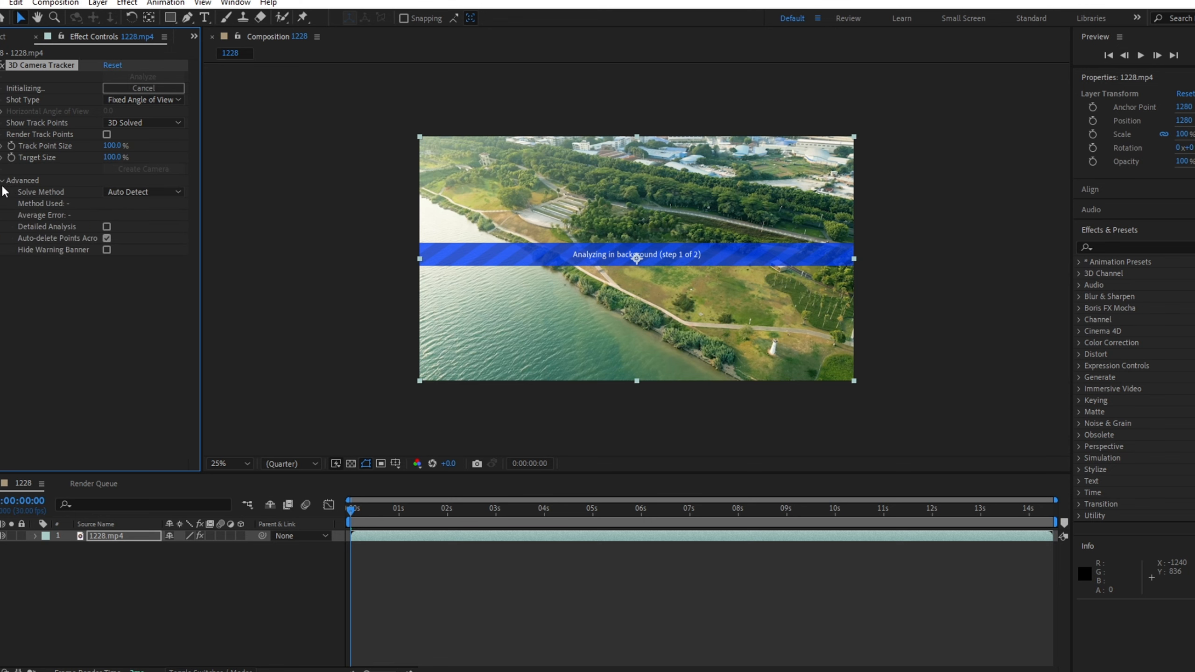
{"action": "left_click", "coordinate": [106, 237]}
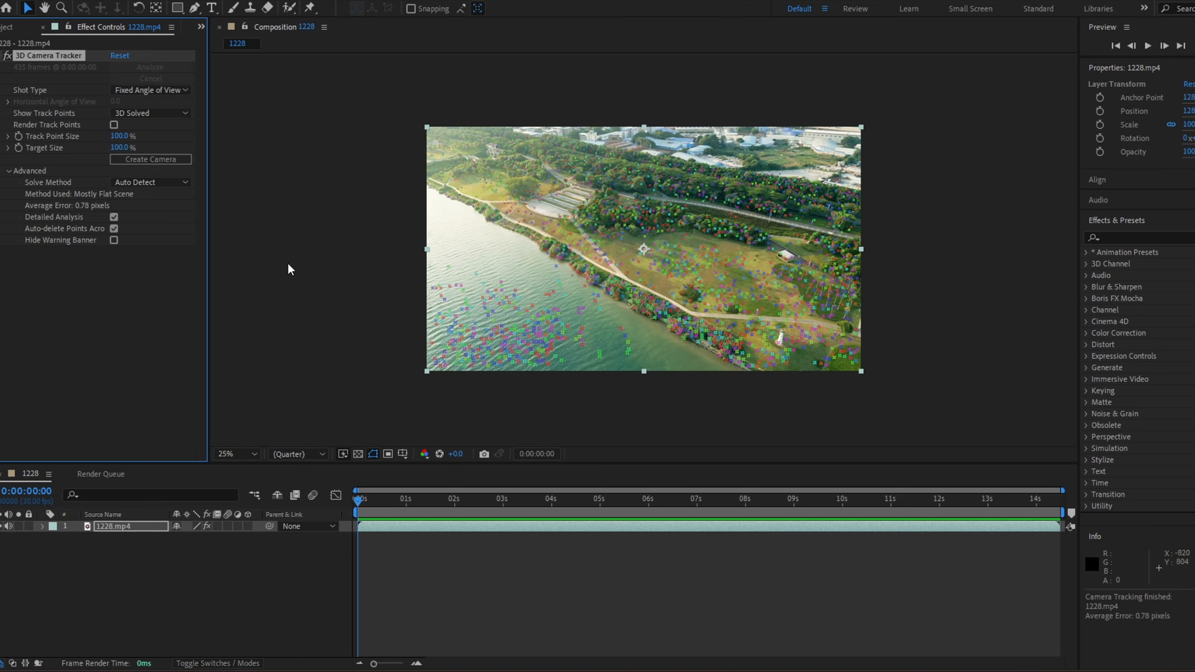
Enable Render Track Points and set the Track Point Size to 233%
{"action": "left_click", "coordinate": [113, 125]}
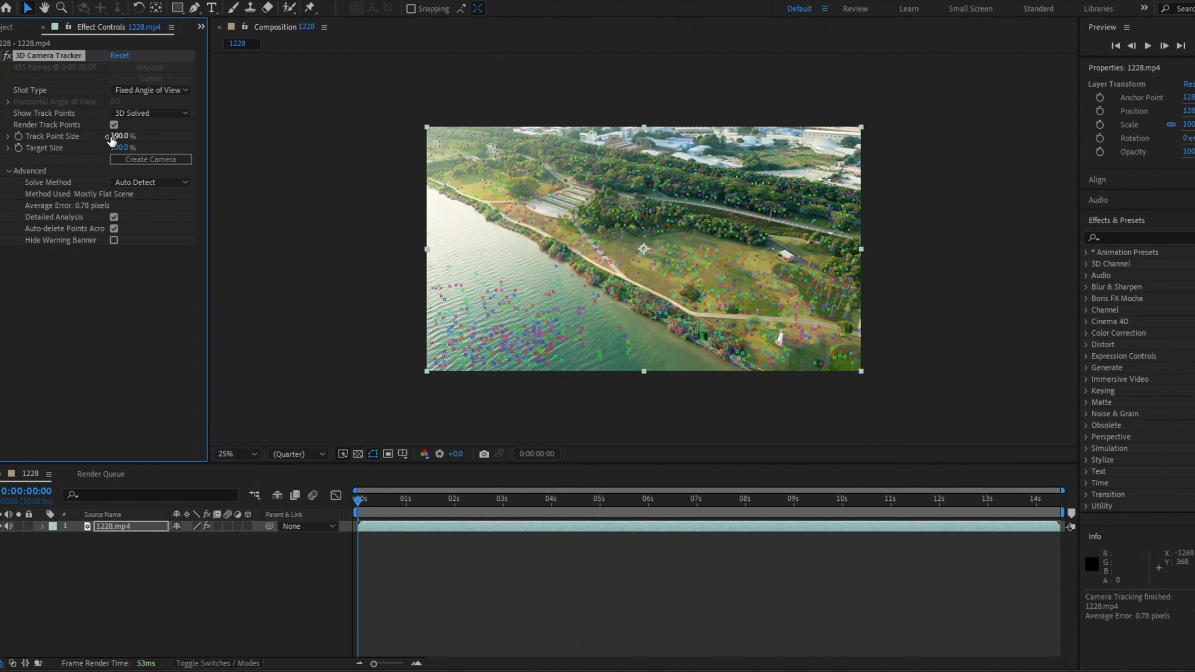
{"action": "left_click_drag", "start_coordinate": [112, 138], "coordinate": [201, 137]}
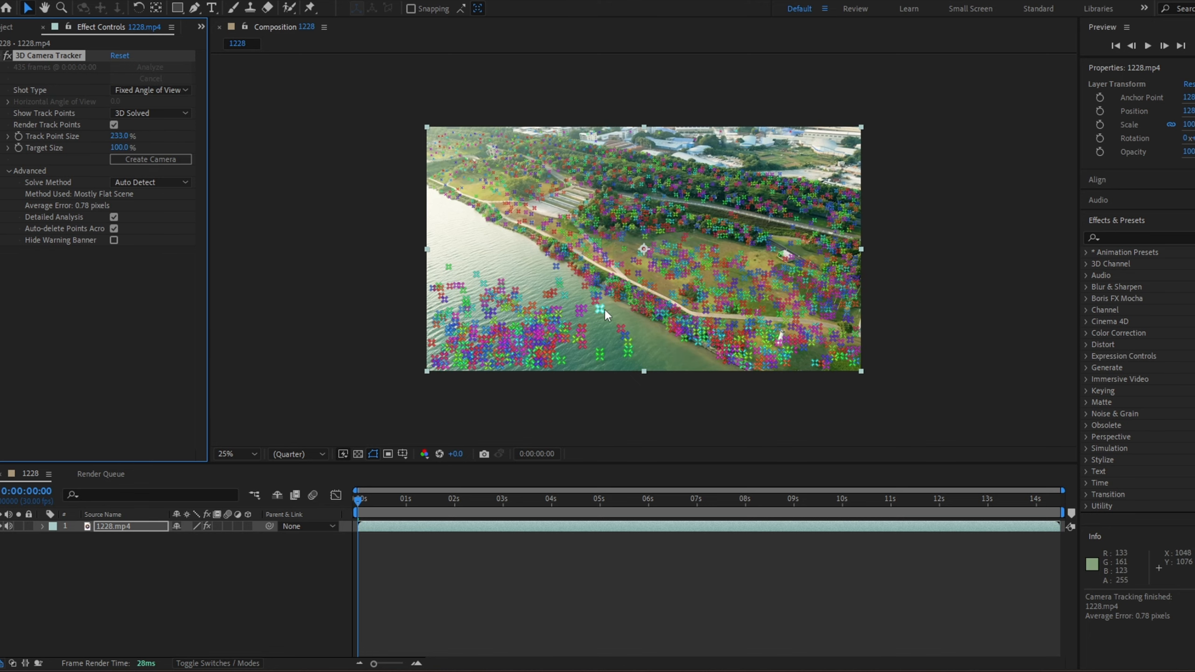
Create a solid and camera from a group of track points selected on the open grass field
{"action": "scroll", "coordinate": [704, 271], "scroll_direction": "up", "scroll_amount": 2}
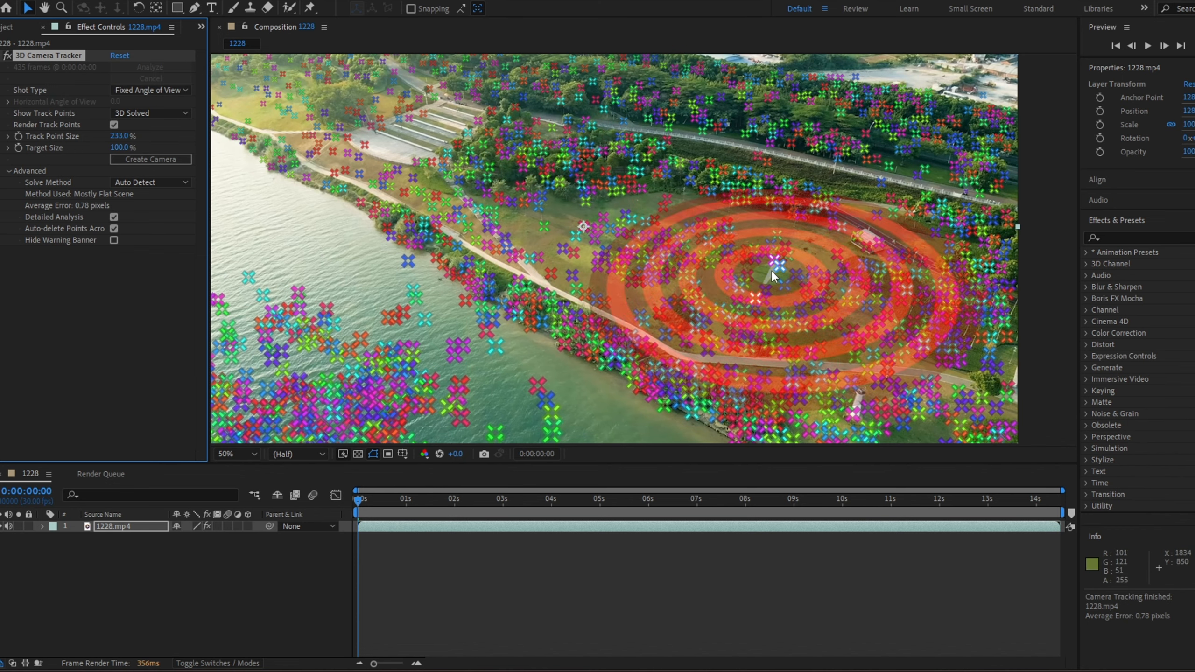
{"action": "mouse_move", "coordinate": [758, 260]}
{"action": "left_mouse_down"}
{"action": "mouse_move", "coordinate": [626, 271]}
{"action": "mouse_move", "coordinate": [580, 231]}
{"action": "mouse_move", "coordinate": [609, 194]}
{"action": "mouse_move", "coordinate": [674, 197]}
{"action": "mouse_move", "coordinate": [768, 228]}
{"action": "mouse_move", "coordinate": [798, 260]}
{"action": "mouse_move", "coordinate": [741, 288]}
{"action": "mouse_move", "coordinate": [666, 288]}
{"action": "mouse_move", "coordinate": [582, 245]}
{"action": "left_mouse_up"}
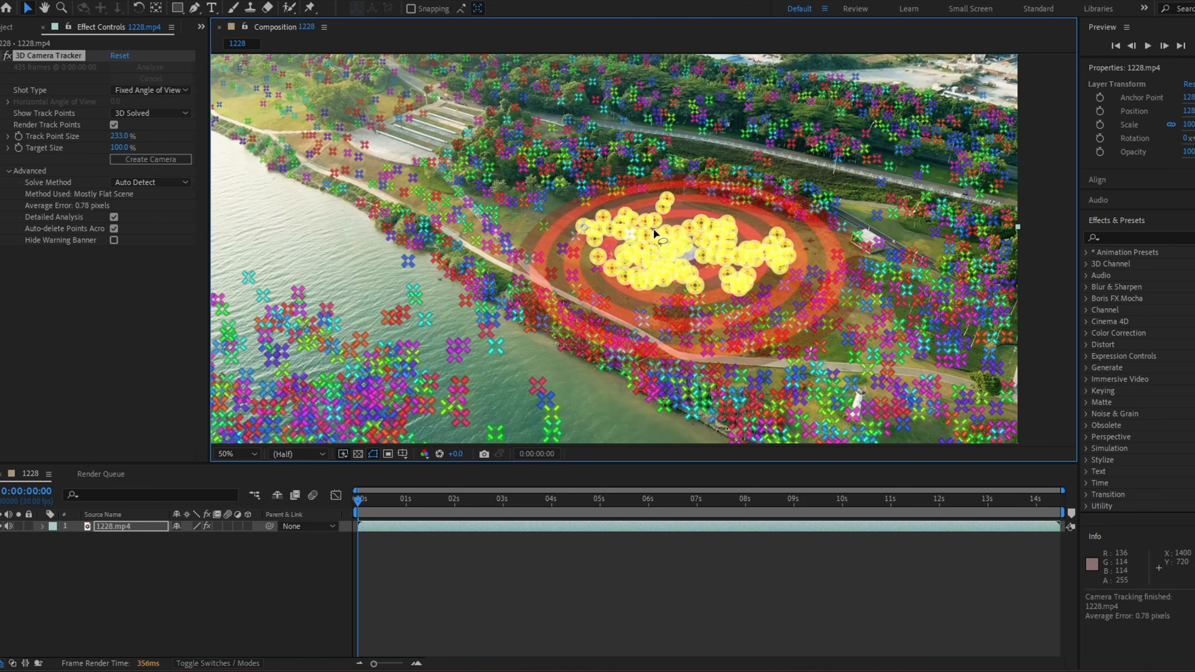
{"action": "right_click", "coordinate": [670, 264]}
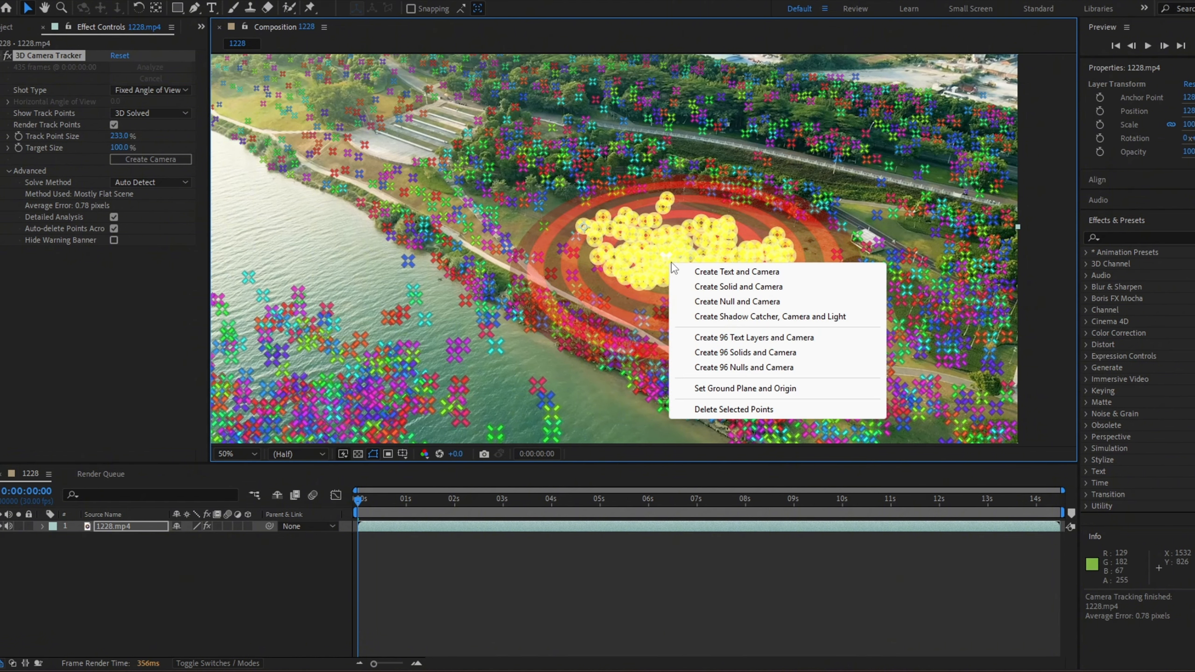
{"action": "left_click", "coordinate": [706, 287]}
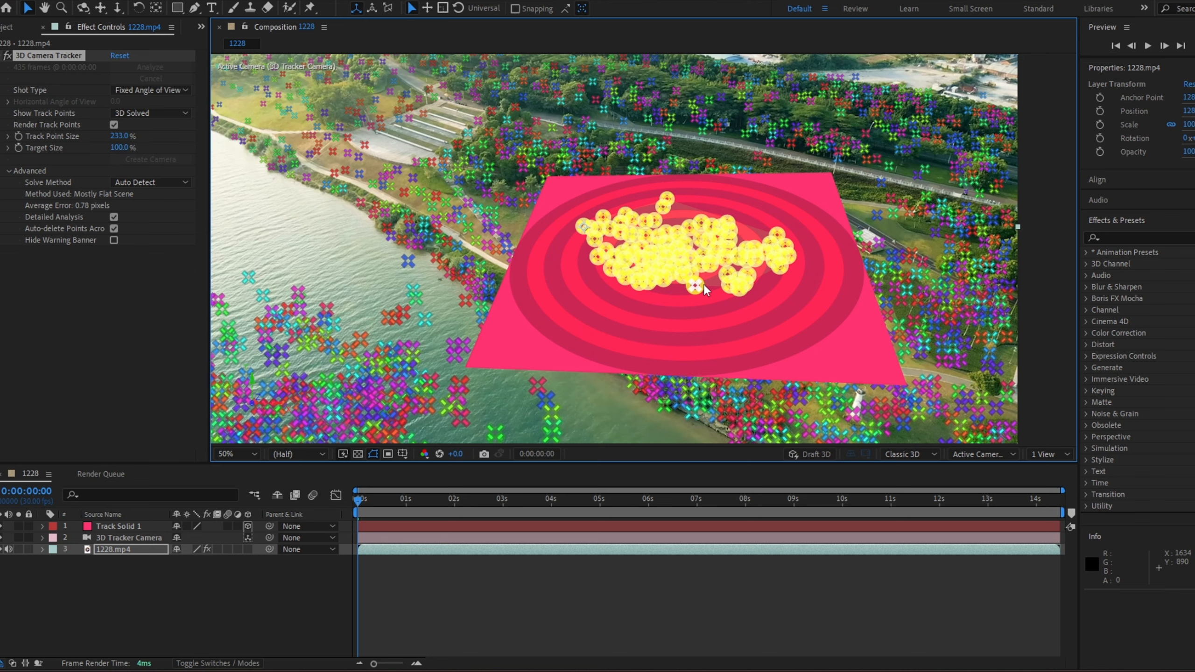
Scale Track Solid 1 down to 41% and play back the composition to check how it follows the footage
{"action": "left_click", "coordinate": [123, 533]}
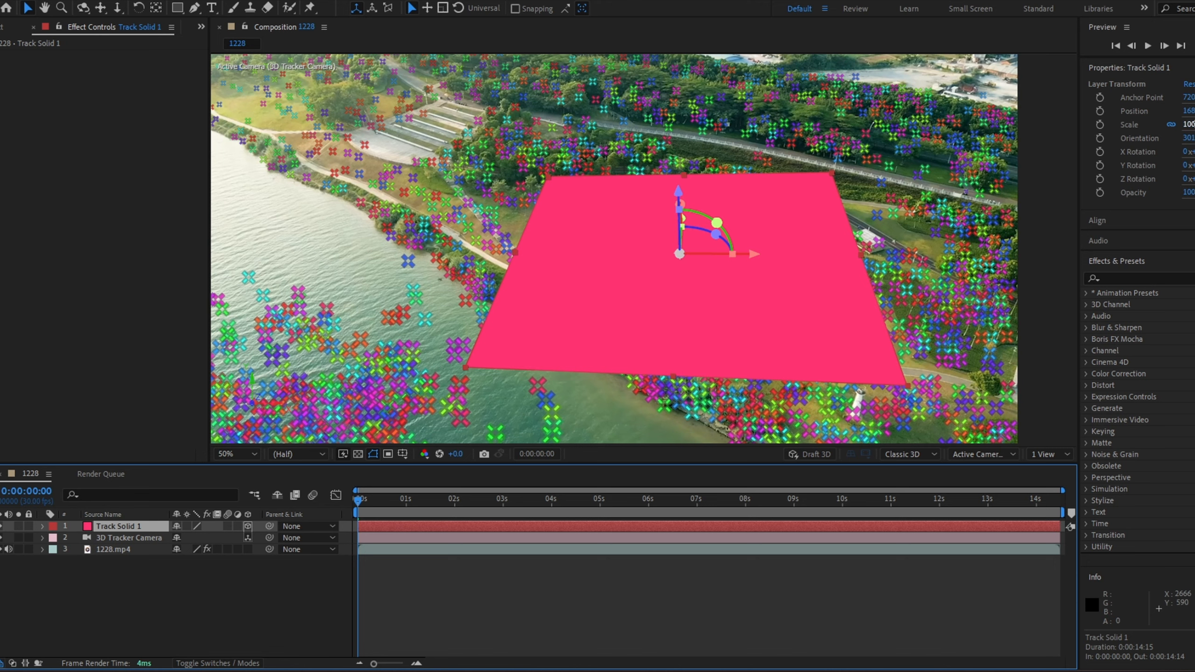
{"action": "left_click_drag", "start_coordinate": [1187, 124], "coordinate": [1161, 128]}
{"action": "left_click", "coordinate": [1053, 238]}
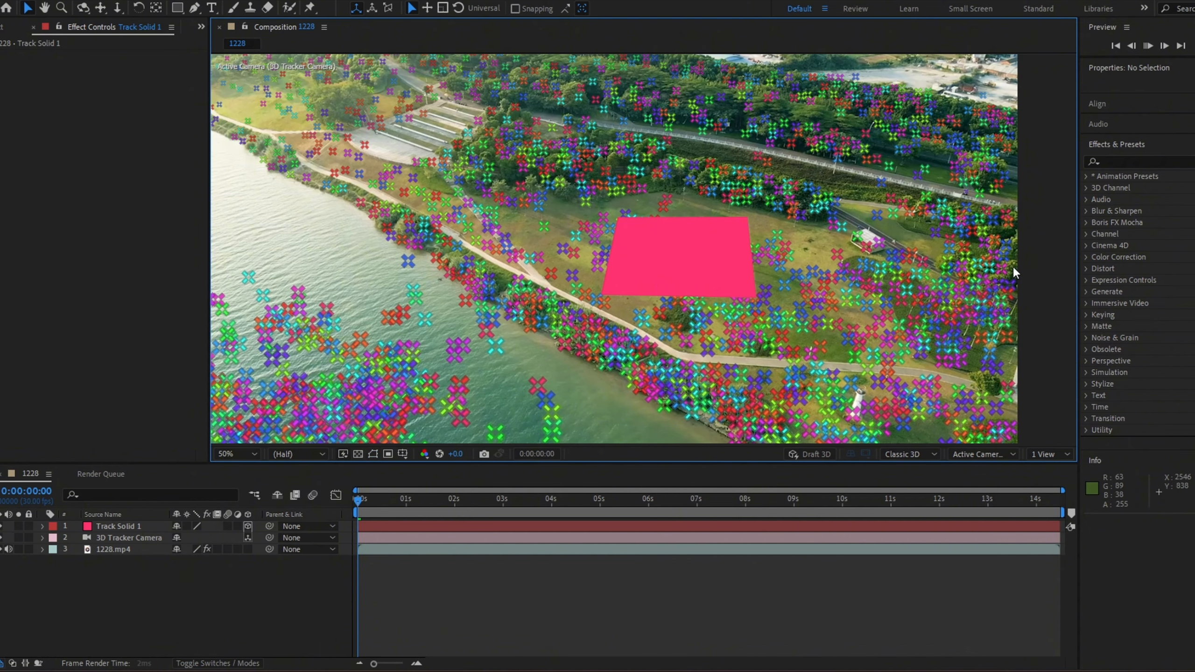
{"action": "key", "text": "space"}
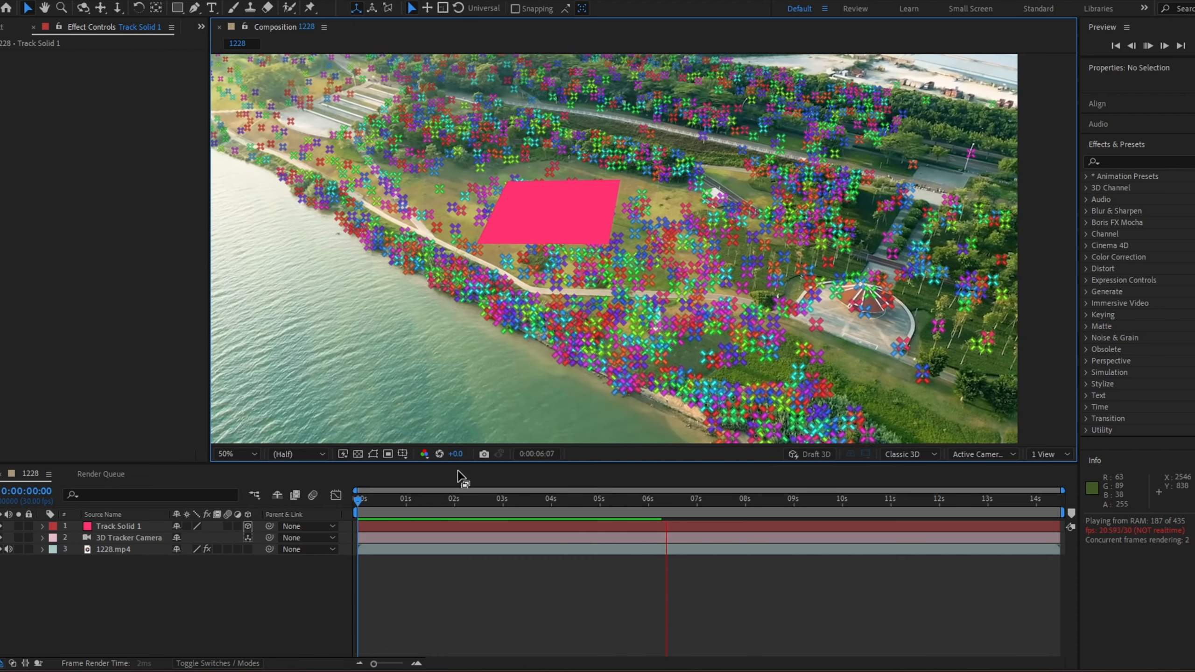
{"action": "key", "text": "space"}
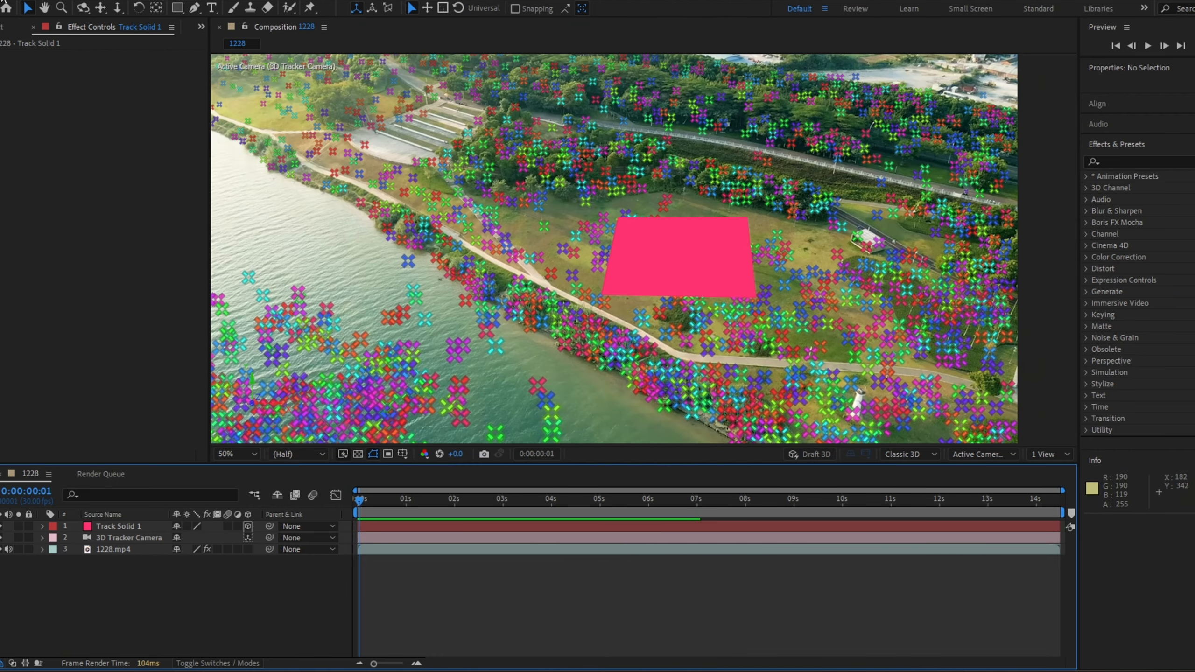
Run the Export Composition Data to JSON (1).jsx script on the Track Solid 1 and 3D Tracker Camera layers
{"action": "left_click", "coordinate": [3, 2]}
{"action": "left_click", "coordinate": [216, 610]}
{"action": "left_click", "coordinate": [109, 528]}
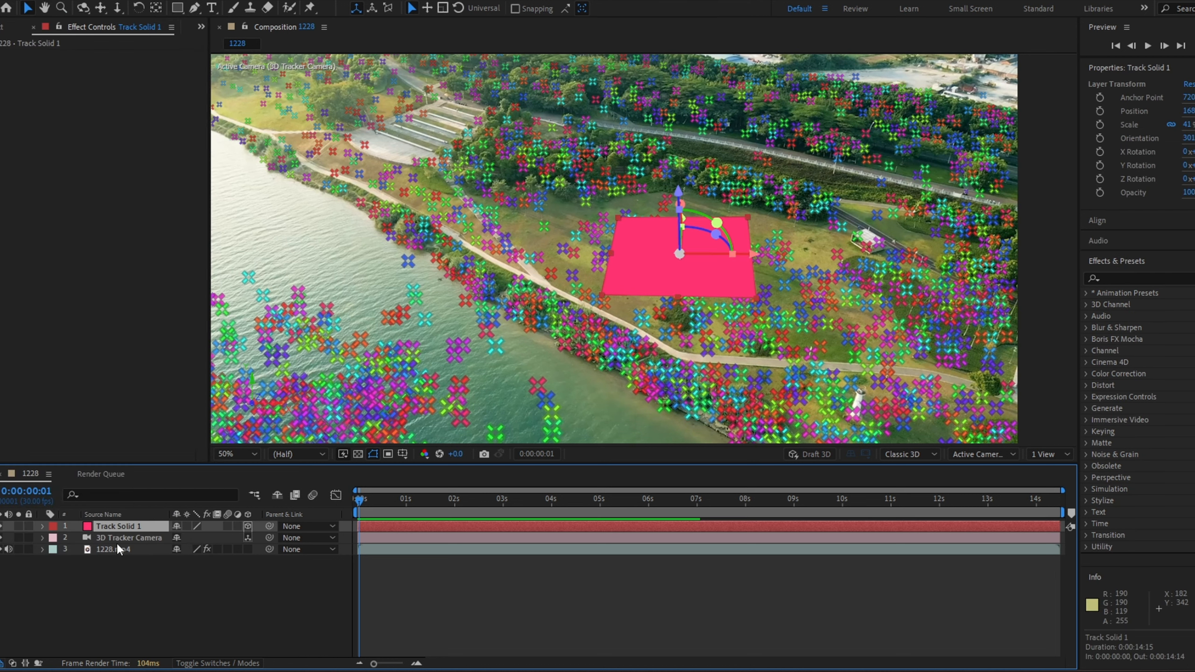
{"action": "left_click", "coordinate": [116, 542], "text": "shift"}
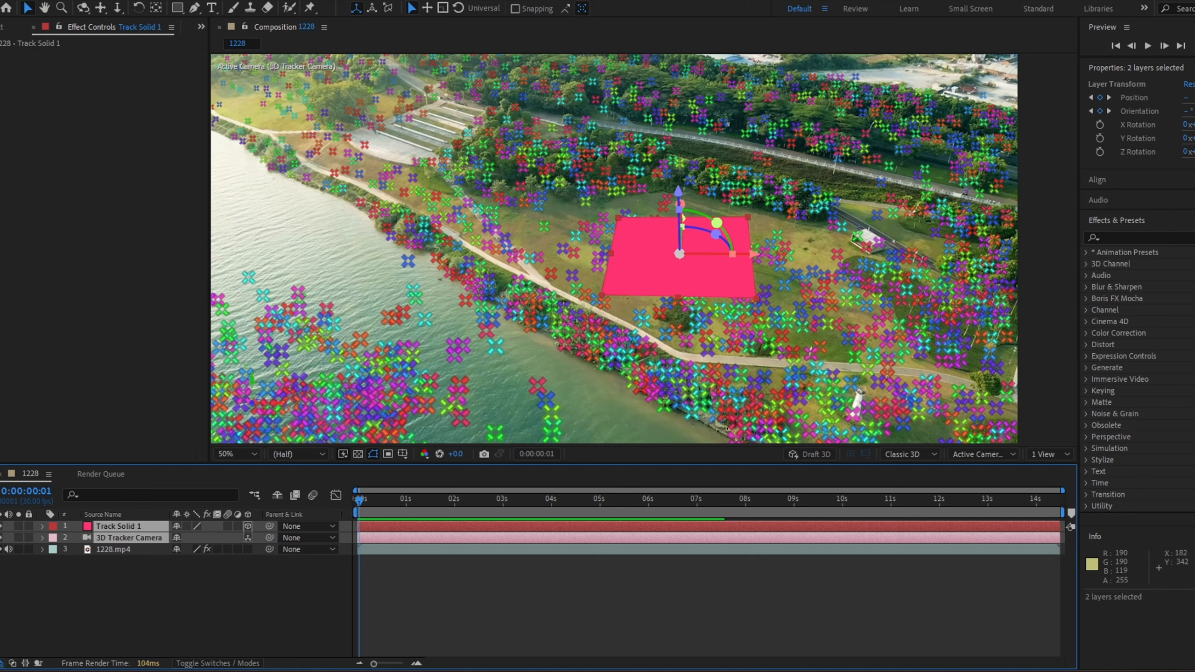
{"action": "left_click", "coordinate": [4, 0]}
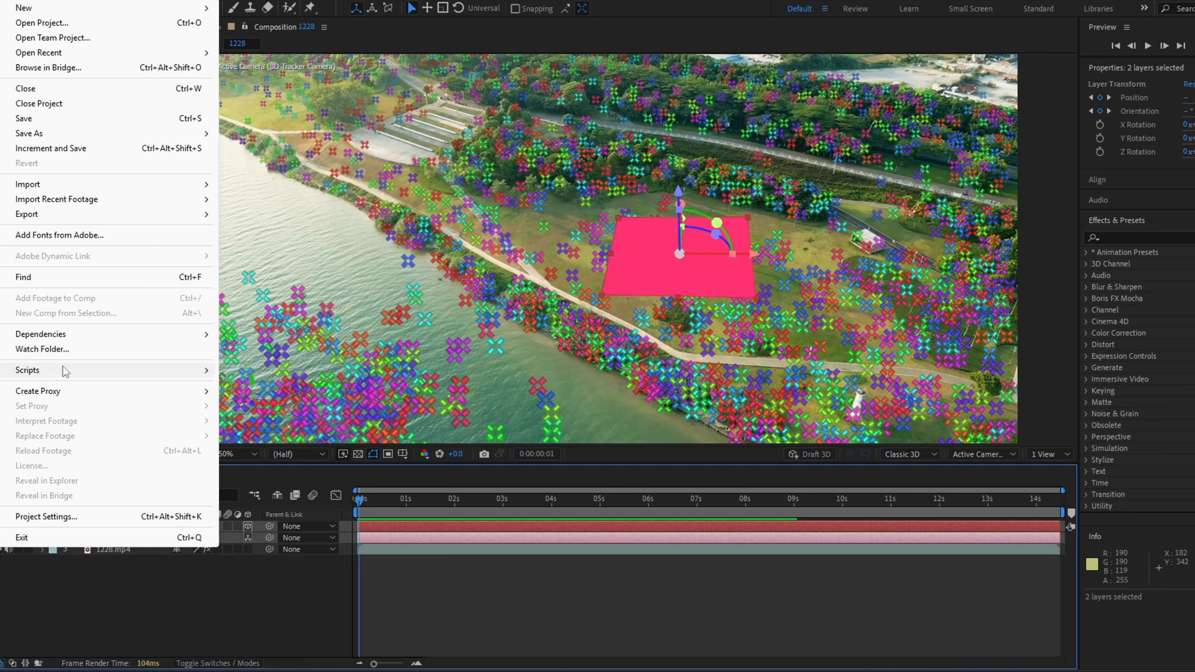
{"action": "mouse_move", "coordinate": [70, 367]}
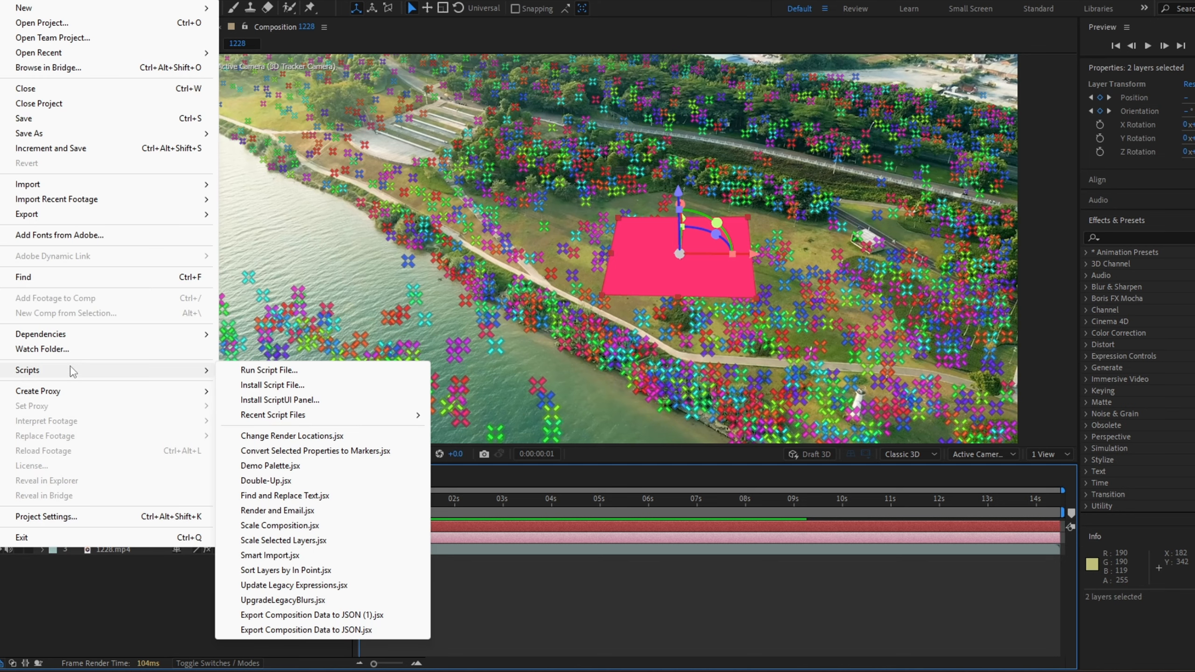
{"action": "left_click", "coordinate": [319, 616]}
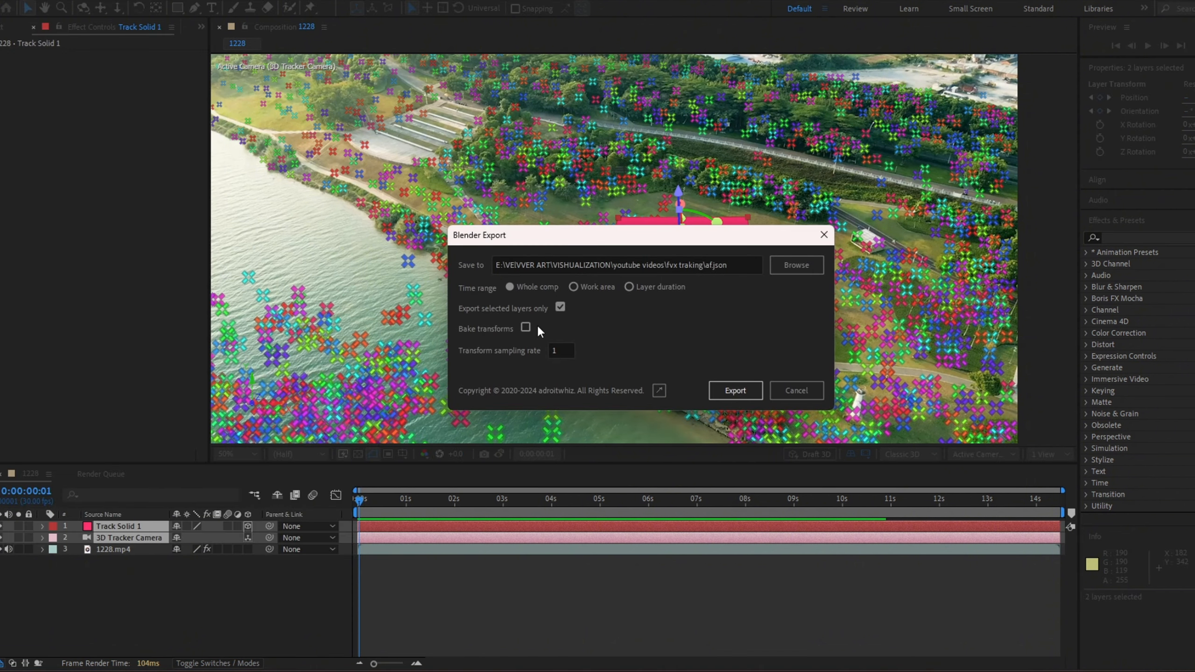
Export the selected layers' data as traking.json in the fvx traking folder
{"action": "left_click", "coordinate": [796, 264]}
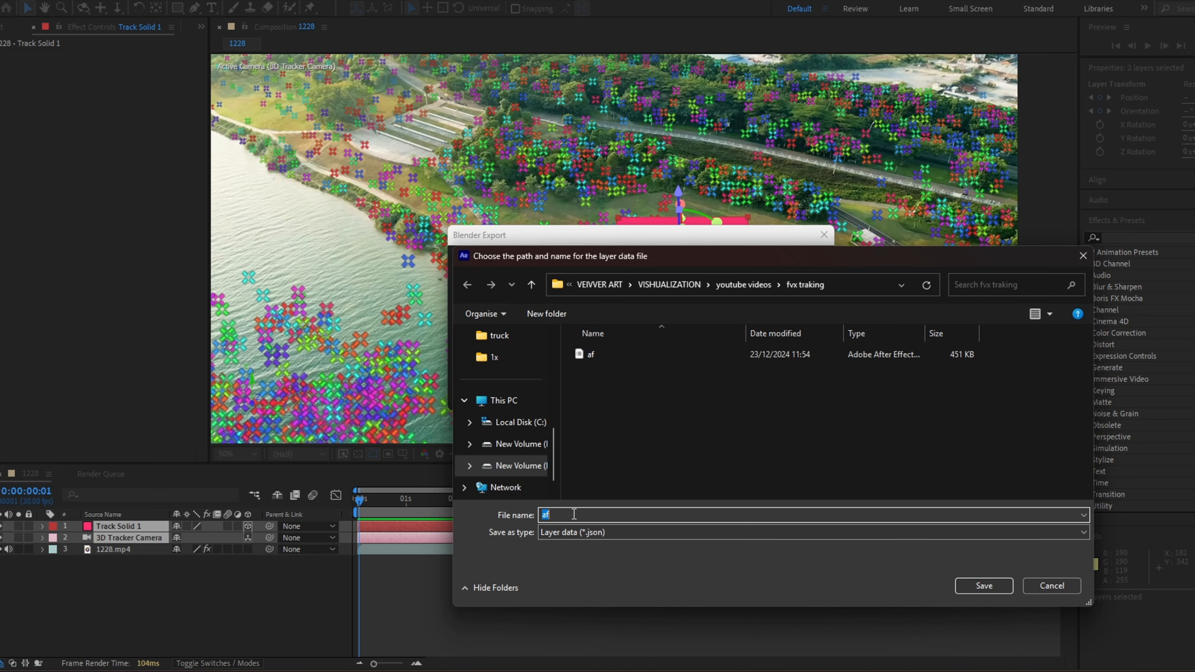
{"action": "type", "text": "traking"}
{"action": "key", "text": "Return"}
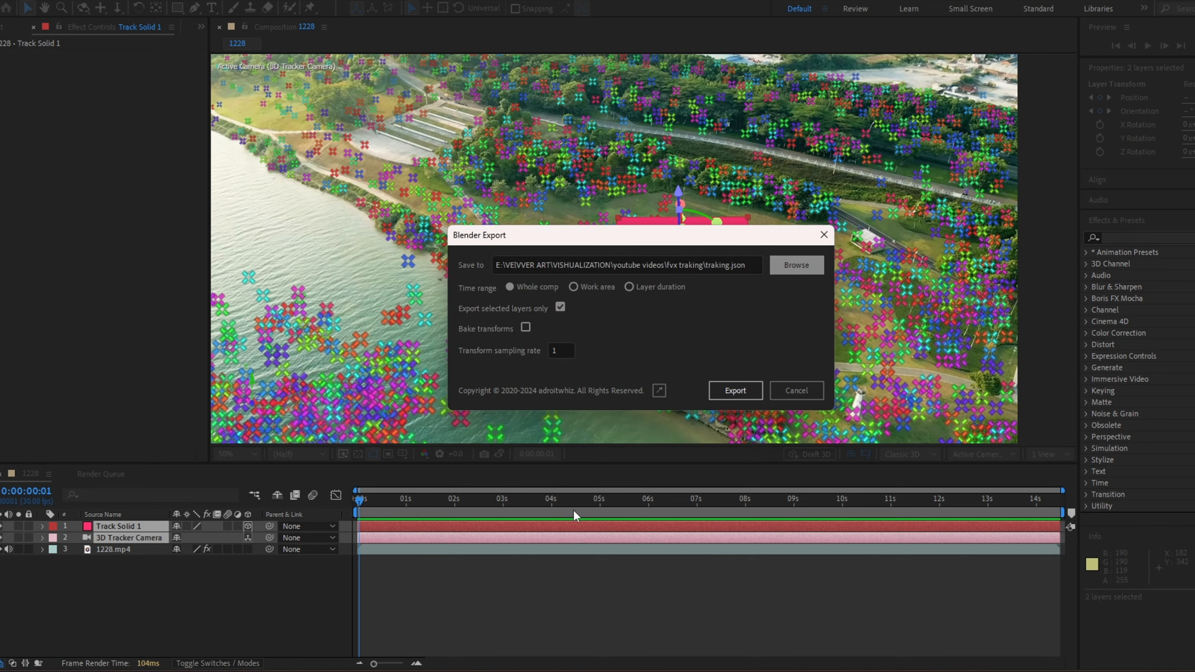
{"action": "left_click", "coordinate": [735, 391]}
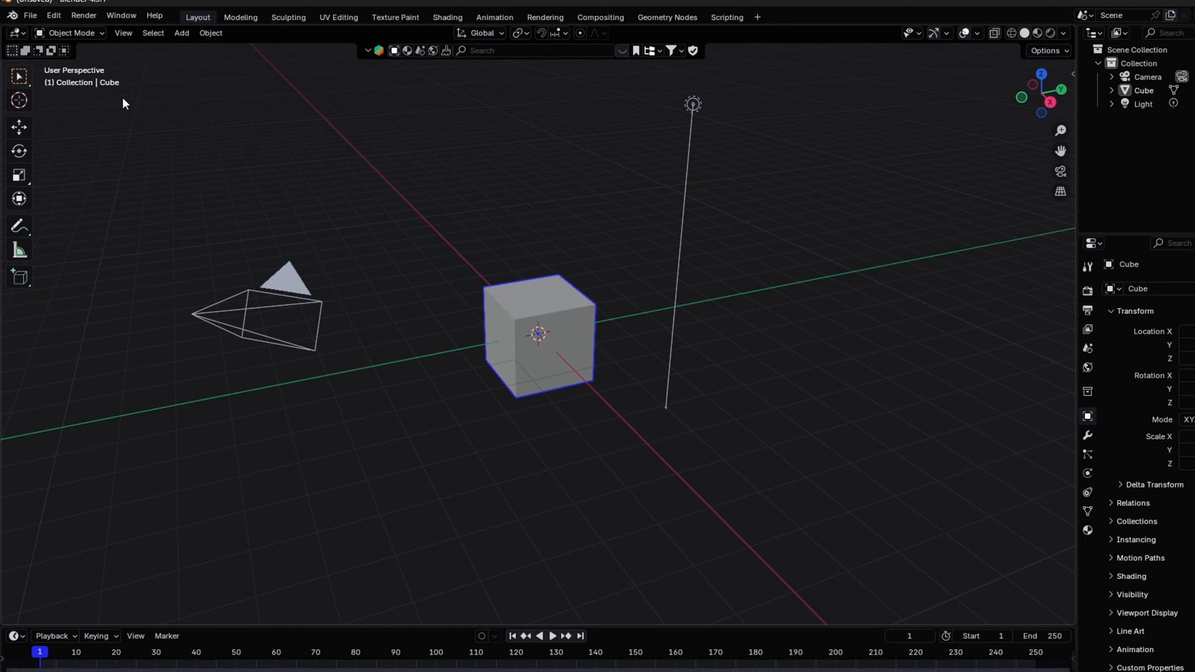
Locate import-comp-to-blender.py in the Downloads folder through the add-on installer, and close the preferences without installing it
{"action": "left_click", "coordinate": [53, 15]}
{"action": "left_click", "coordinate": [89, 190]}
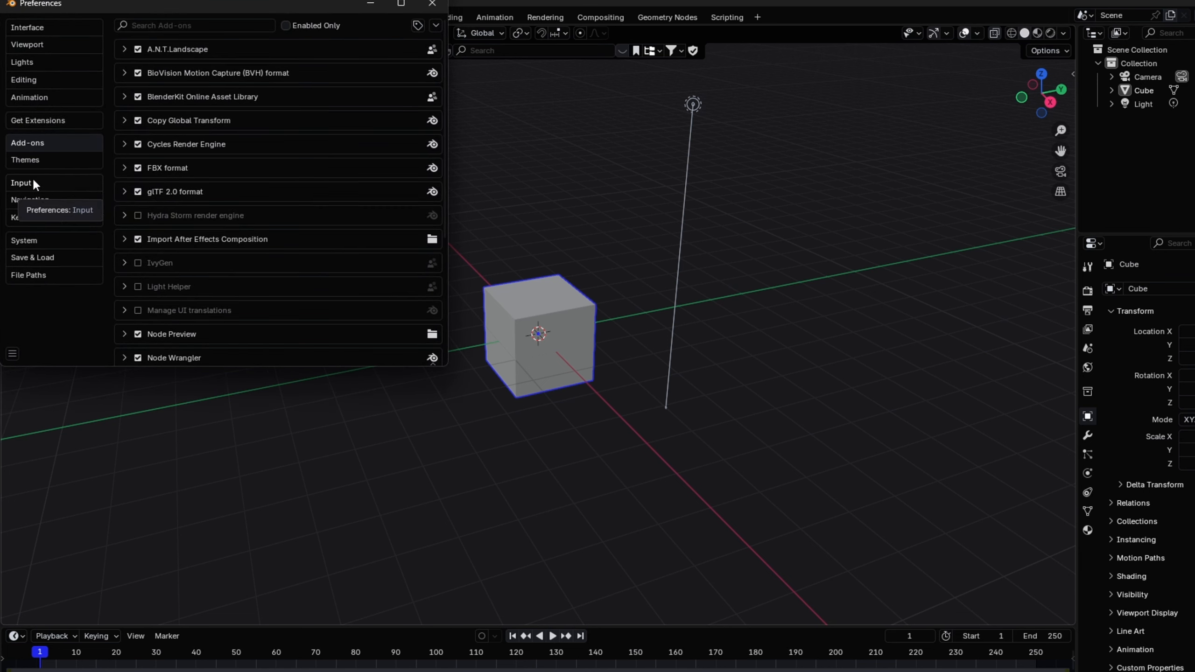
{"action": "left_click", "coordinate": [435, 25]}
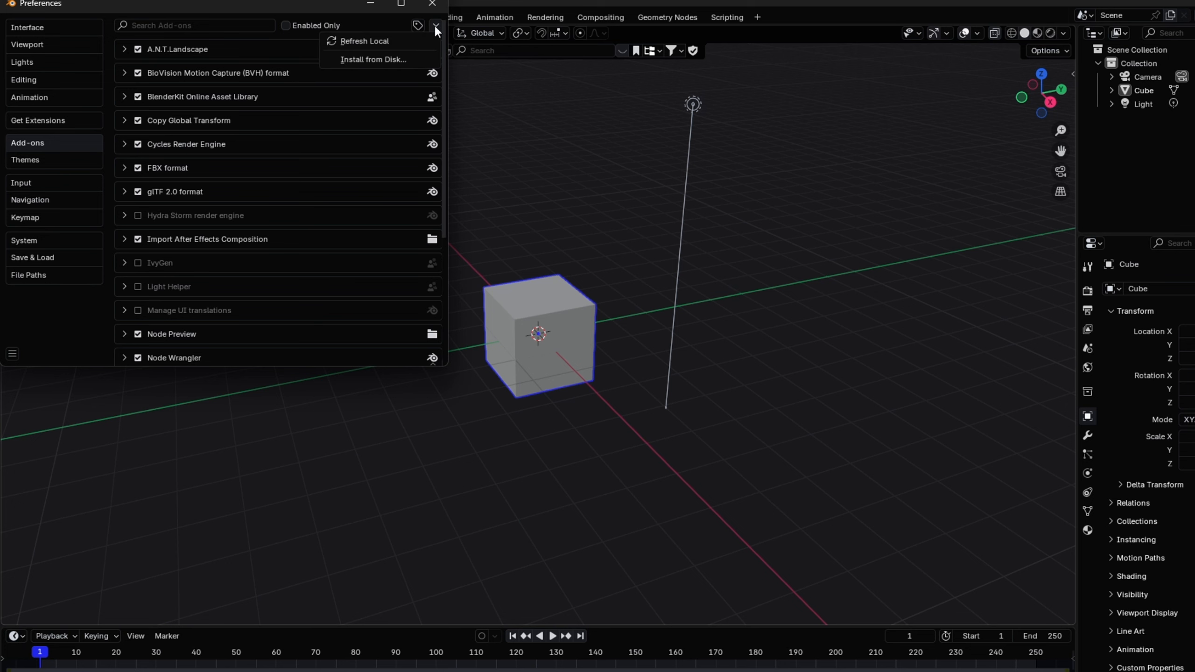
{"action": "left_click", "coordinate": [371, 61]}
{"action": "left_click", "coordinate": [52, 128]}
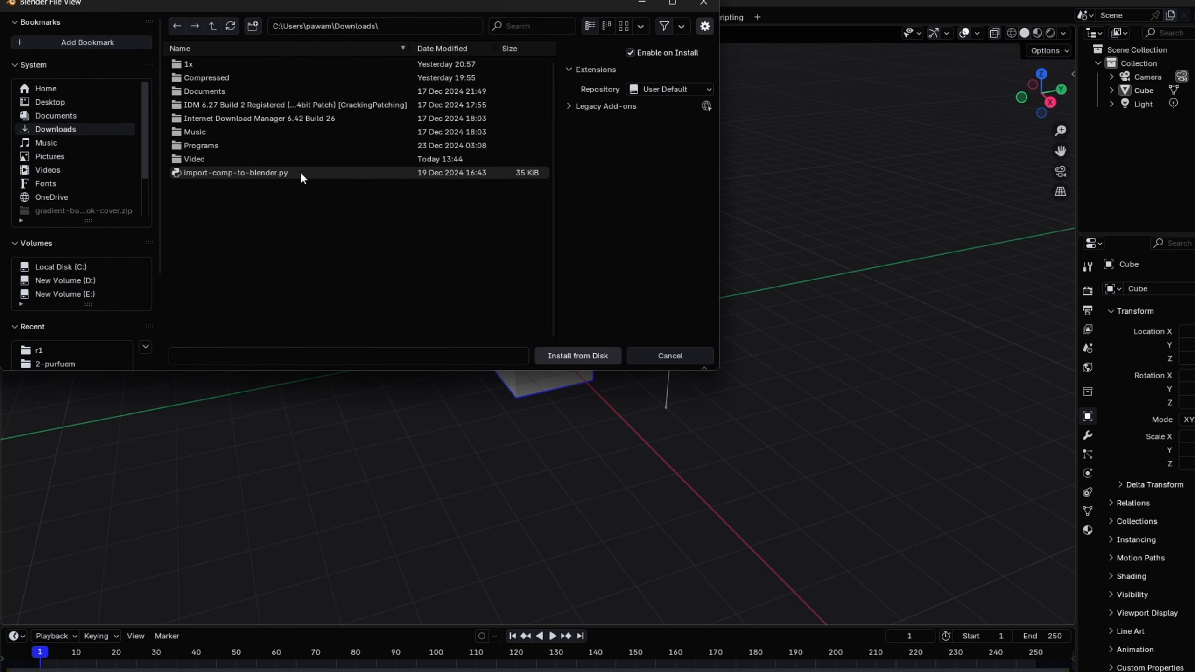
{"action": "left_click", "coordinate": [704, 3]}
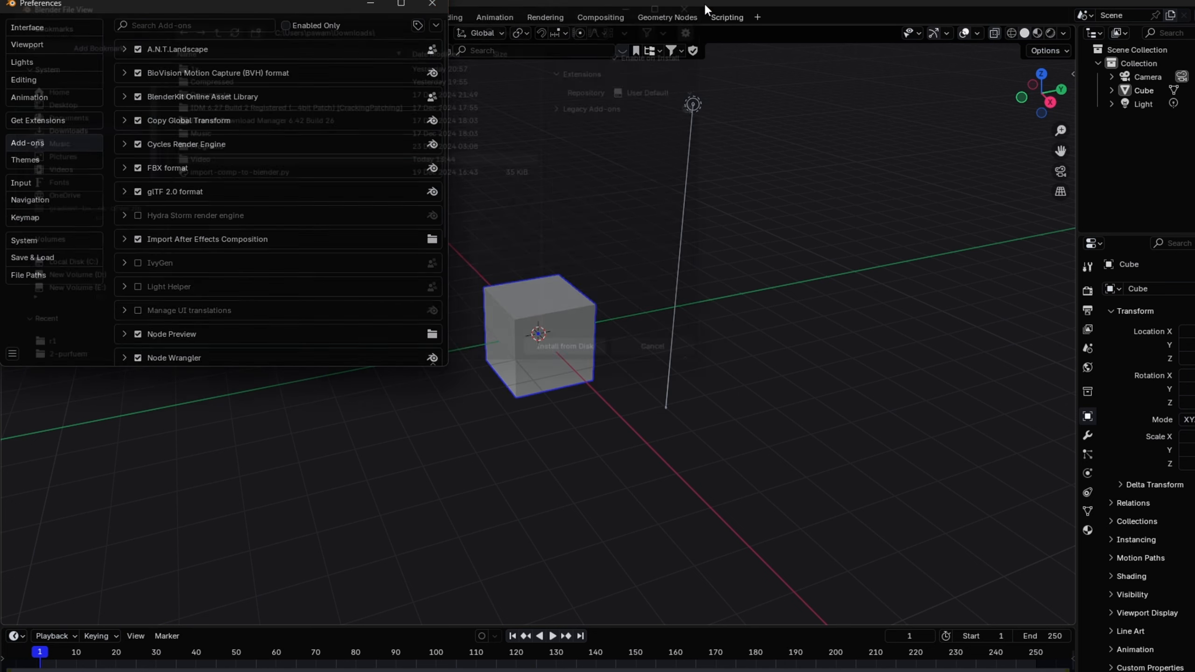
{"action": "left_click", "coordinate": [442, 4]}
{"action": "left_click", "coordinate": [353, 180]}
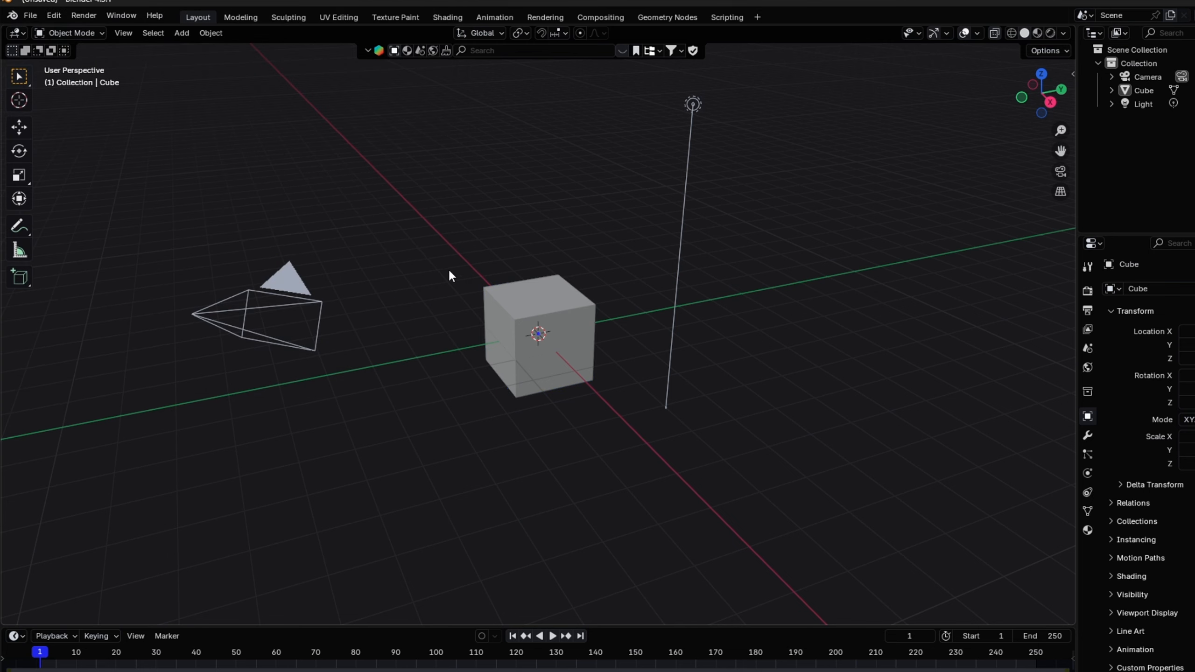
Clear the default camera, cube and light from the scene and import traking.json as After Effects composition data
{"action": "left_click", "coordinate": [32, 16]}
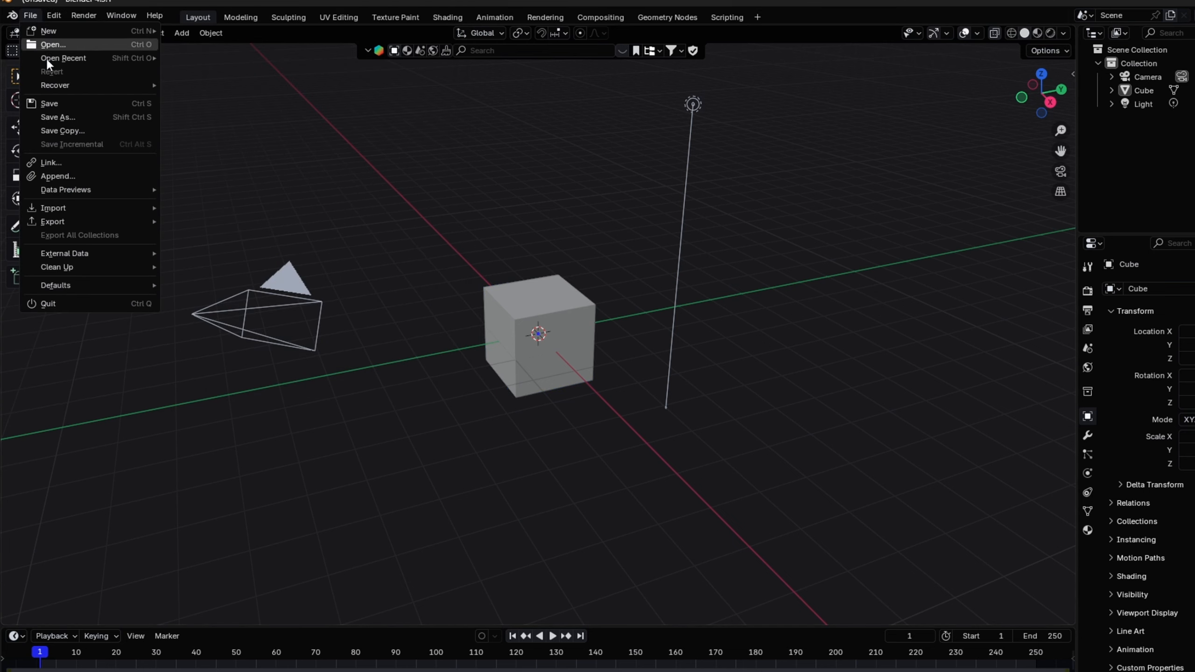
{"action": "mouse_move", "coordinate": [63, 209]}
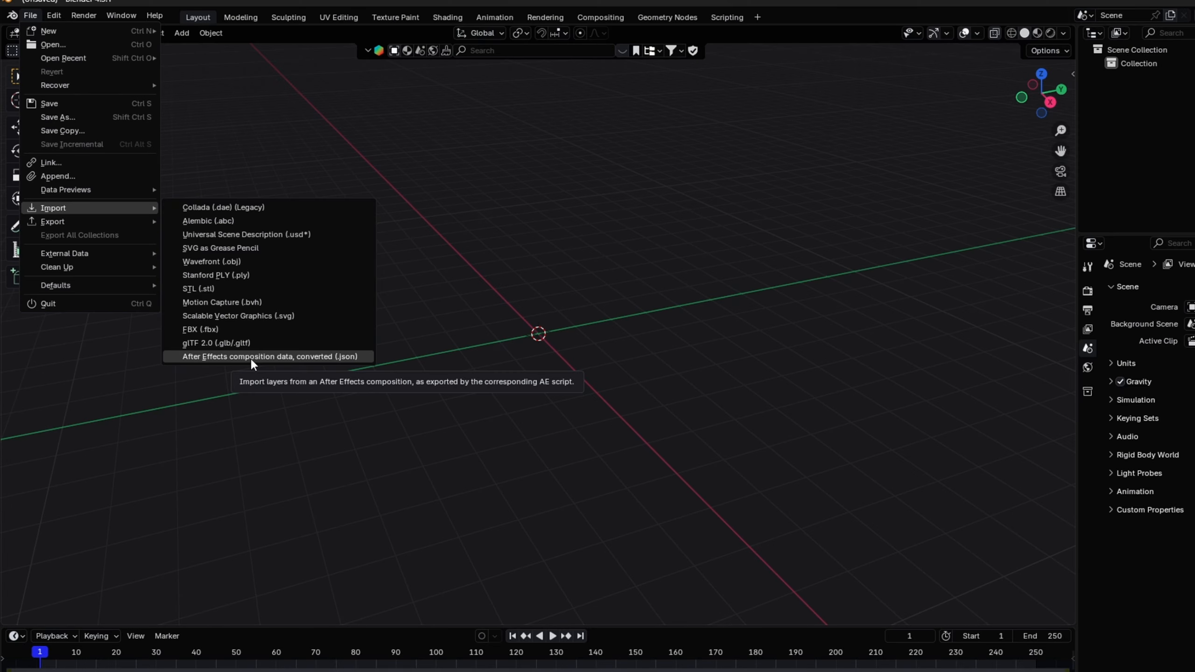
{"action": "left_click", "coordinate": [250, 357]}
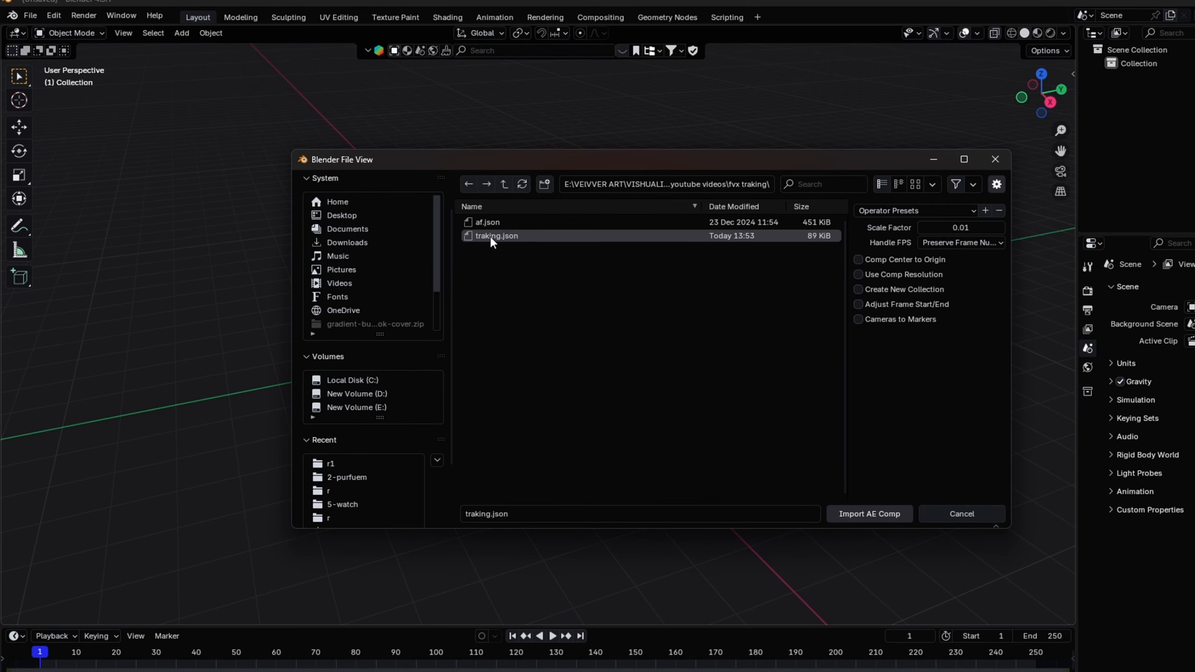
{"action": "left_click", "coordinate": [845, 511]}
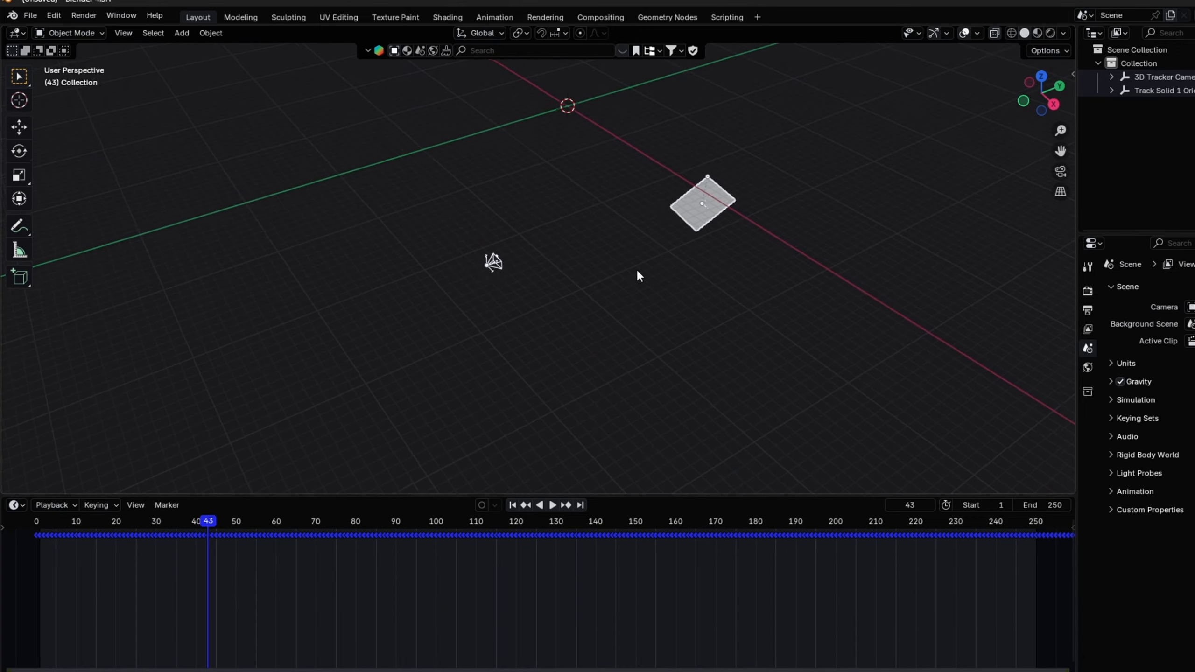
{"action": "scroll", "coordinate": [637, 271], "scroll_direction": "up", "scroll_amount": 2}
{"action": "left_click_drag", "start_coordinate": [548, 274], "coordinate": [546, 303]}
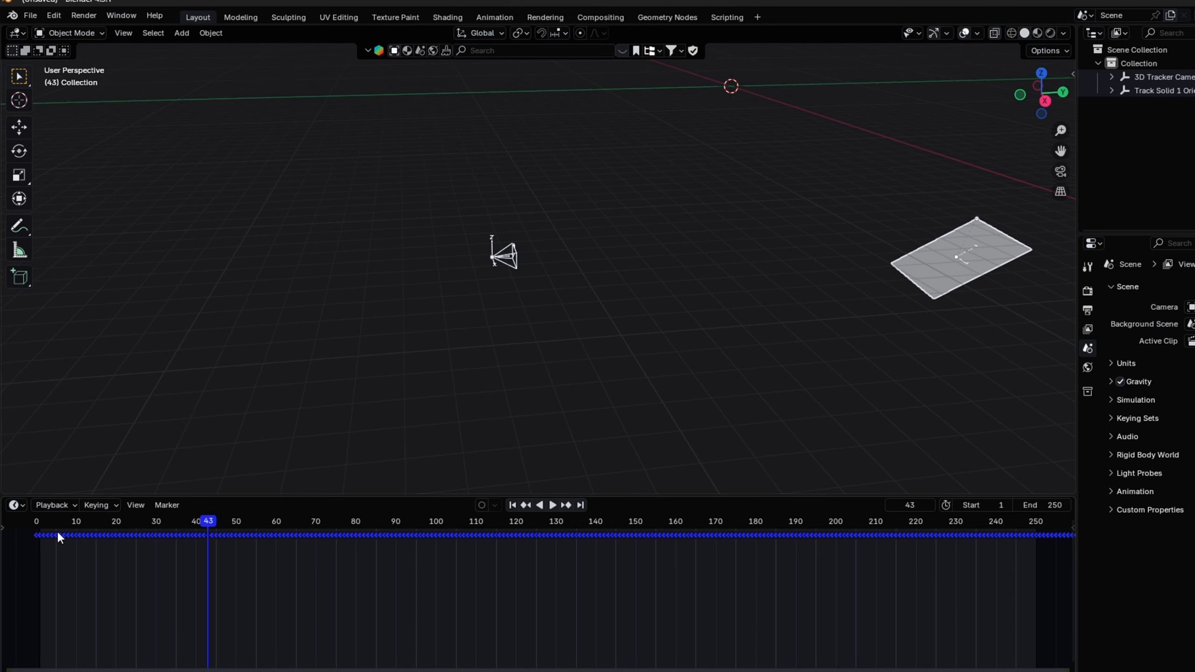
Shift all keyframes of the imported camera and solid one frame so the animation starts at frame 1
{"action": "key", "text": "Home"}
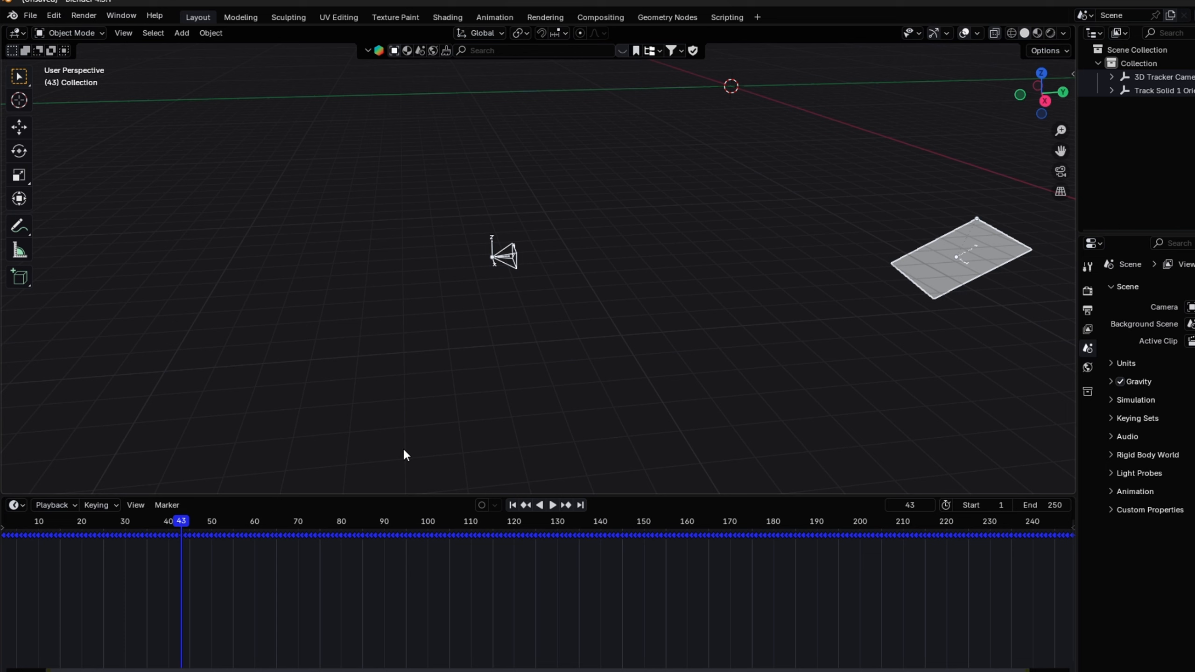
{"action": "left_click", "coordinate": [512, 284]}
{"action": "left_click", "coordinate": [504, 264]}
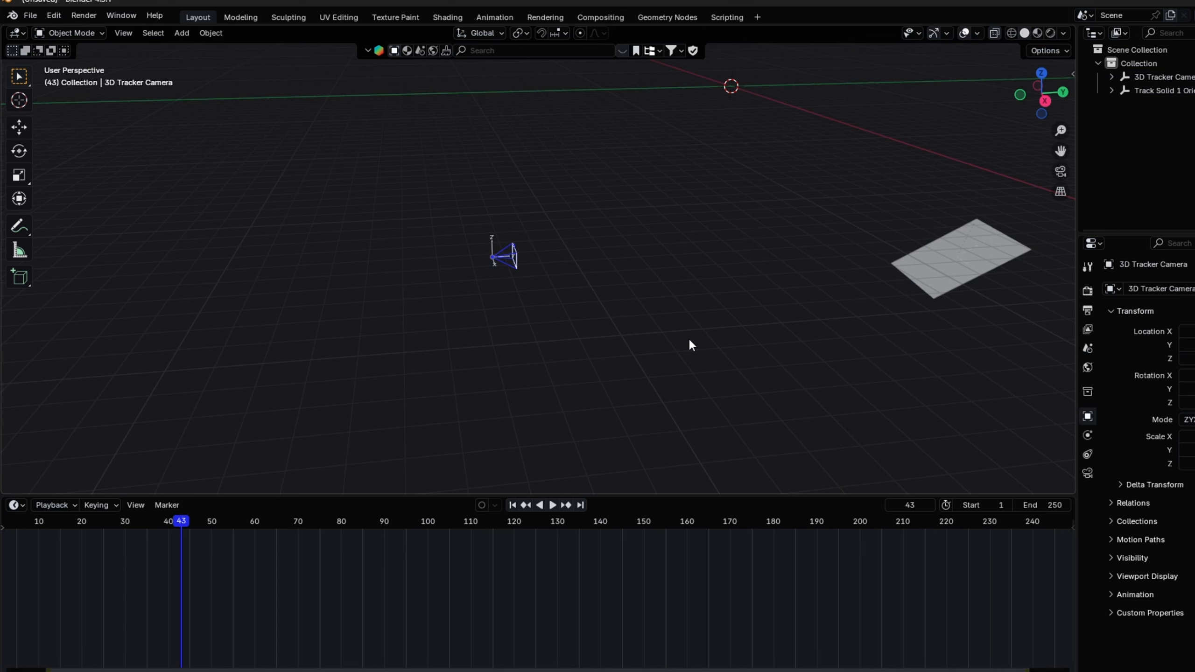
{"action": "key", "text": "a"}
{"action": "left_click_drag", "start_coordinate": [322, 390], "coordinate": [348, 391]}
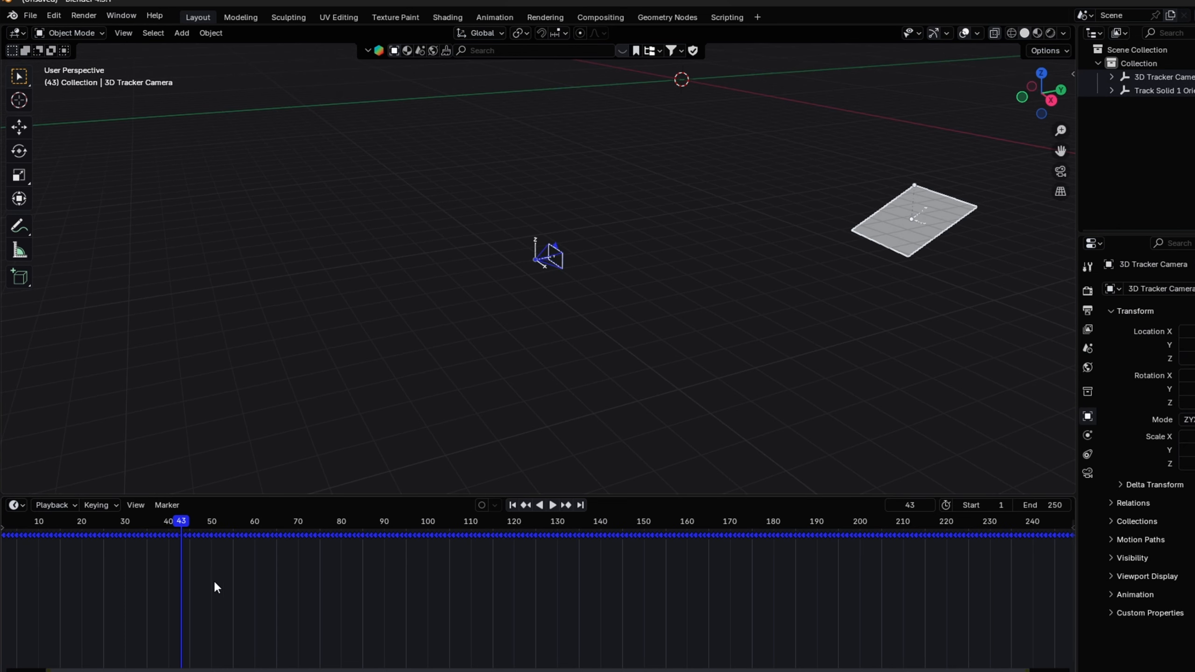
{"action": "left_click_drag", "start_coordinate": [264, 589], "coordinate": [357, 590]}
{"action": "left_click_drag", "start_coordinate": [96, 539], "coordinate": [225, 569]}
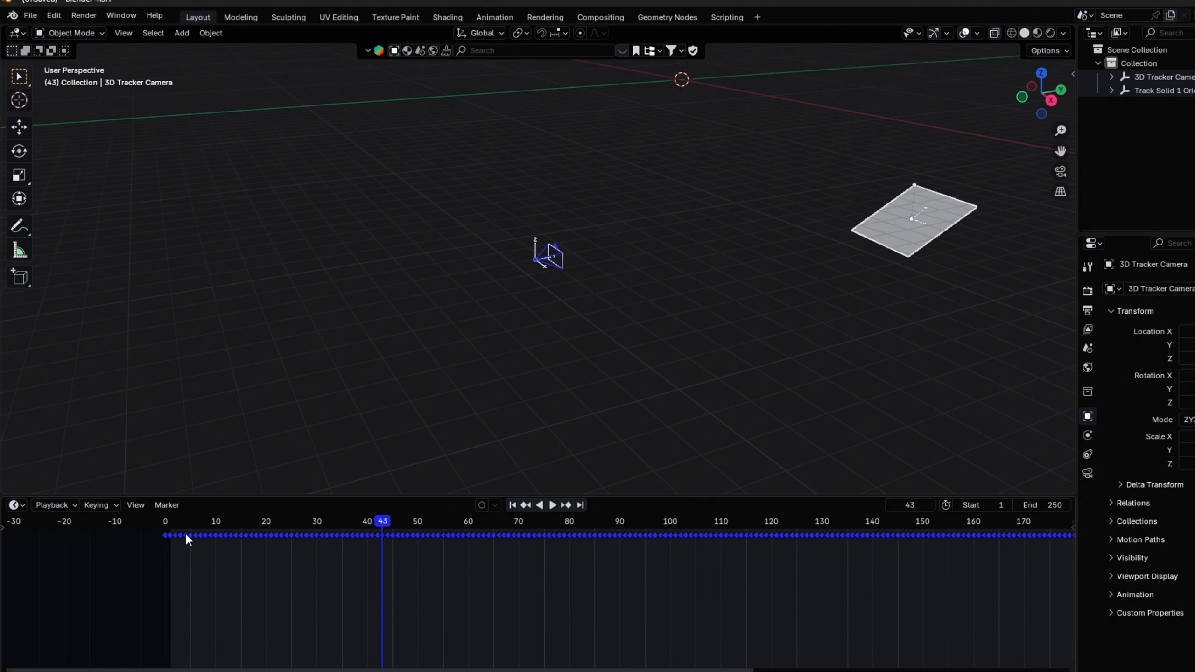
{"action": "left_click_drag", "start_coordinate": [185, 533], "coordinate": [190, 532]}
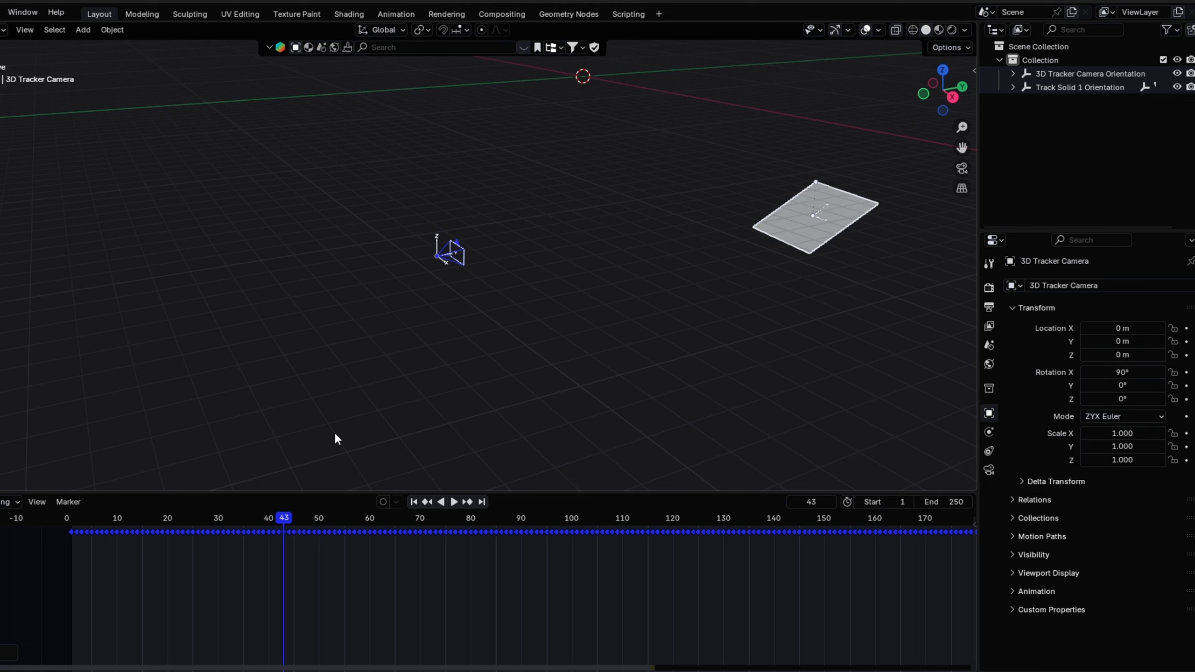
Enable background images for the 3D Tracker Camera and add an image slot
{"action": "left_click", "coordinate": [367, 387]}
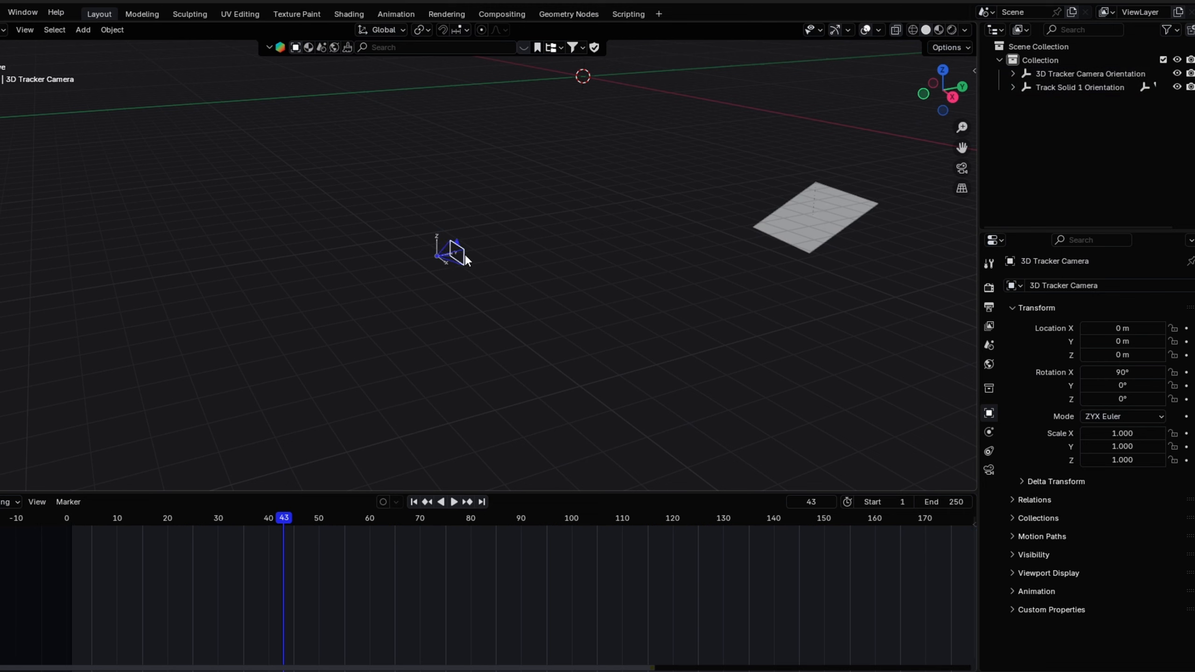
{"action": "left_click", "coordinate": [989, 470]}
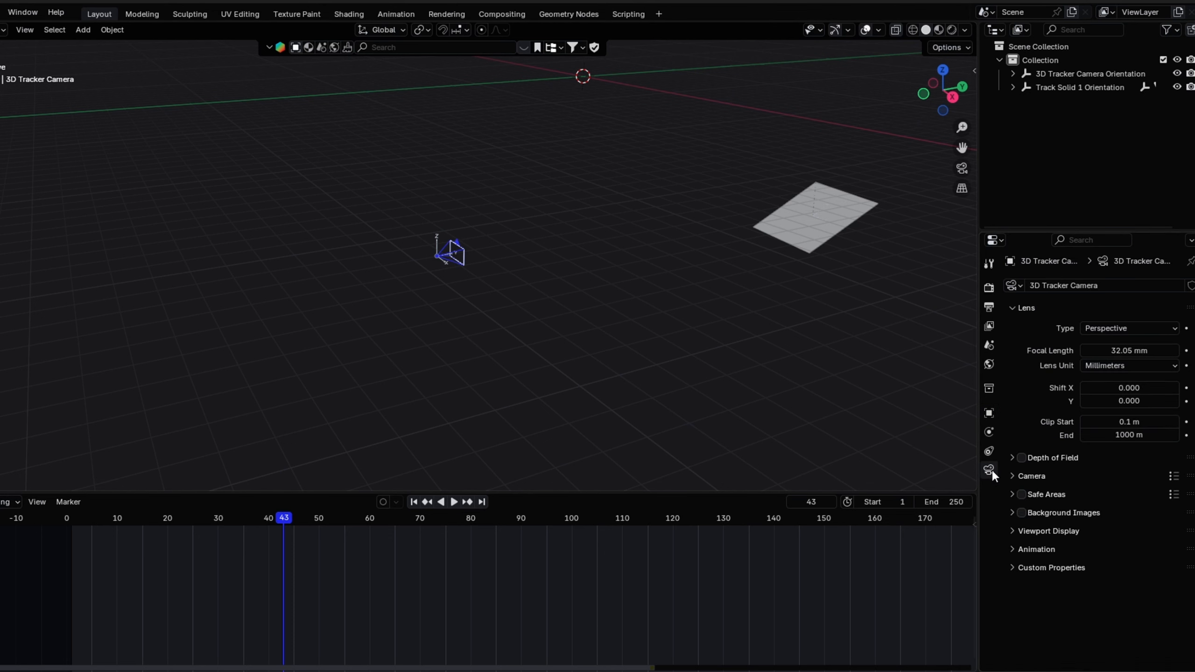
{"action": "left_click", "coordinate": [1025, 516]}
{"action": "left_click", "coordinate": [1013, 512]}
{"action": "left_click", "coordinate": [1088, 535]}
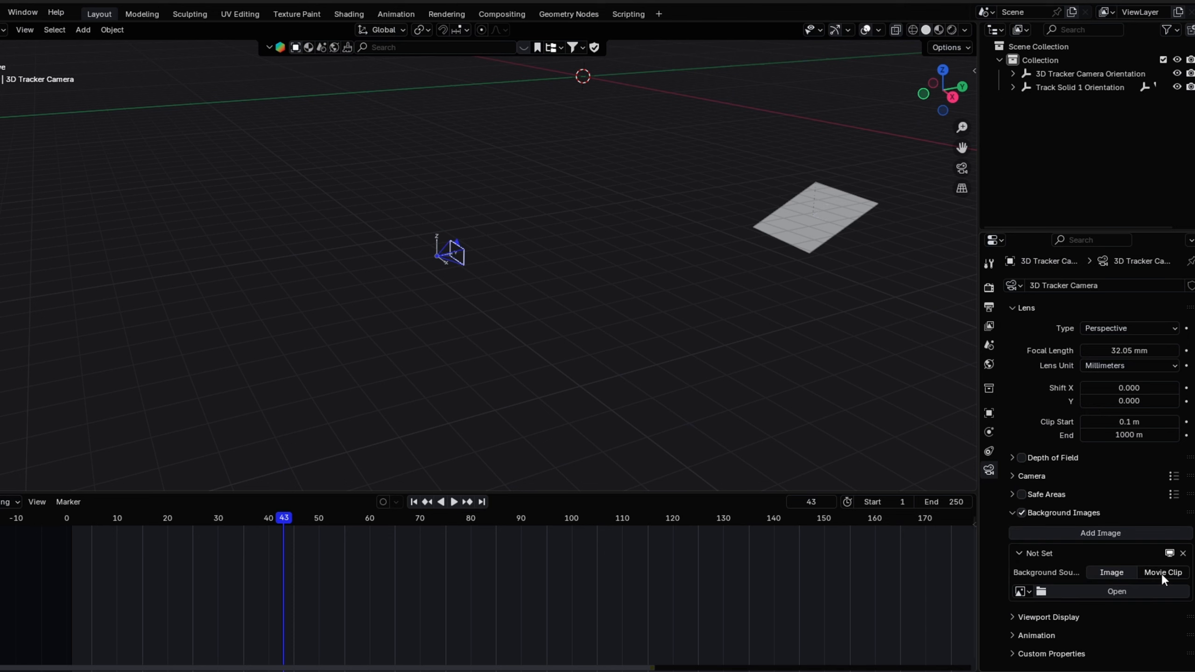
Set the background source to Movie Clip and load 1228.mp4 from the fvx traking folder
{"action": "left_click", "coordinate": [1162, 572]}
{"action": "left_click", "coordinate": [1117, 611]}
{"action": "left_click", "coordinate": [258, 394]}
{"action": "left_click", "coordinate": [247, 451]}
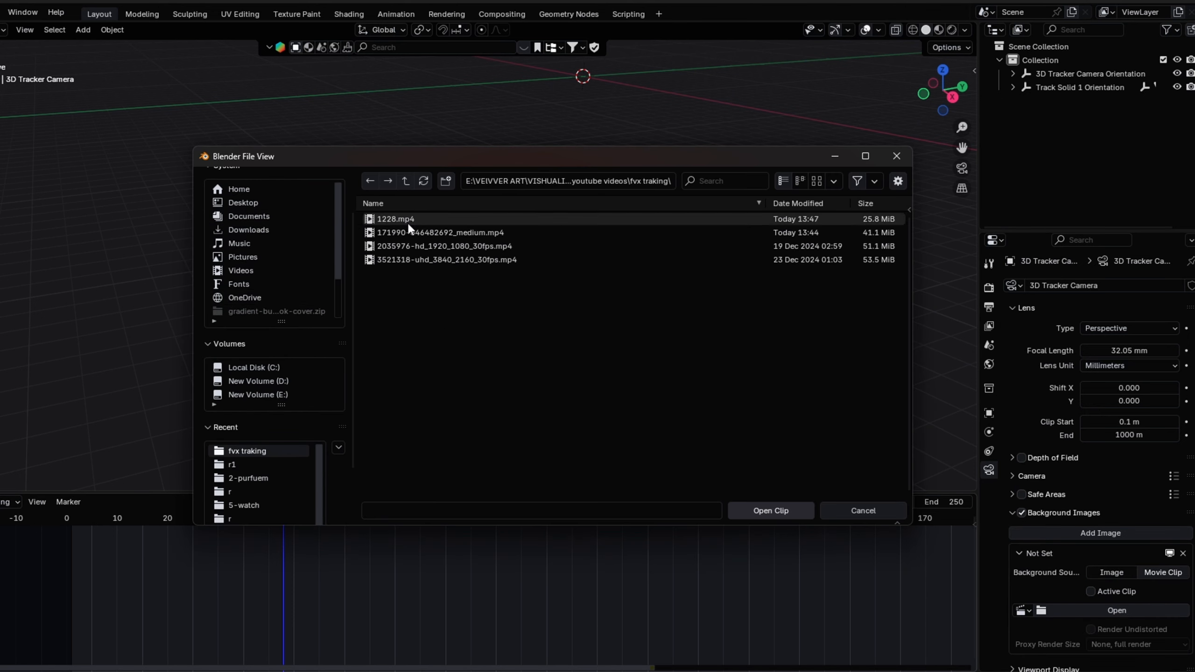
{"action": "double_click", "coordinate": [408, 221]}
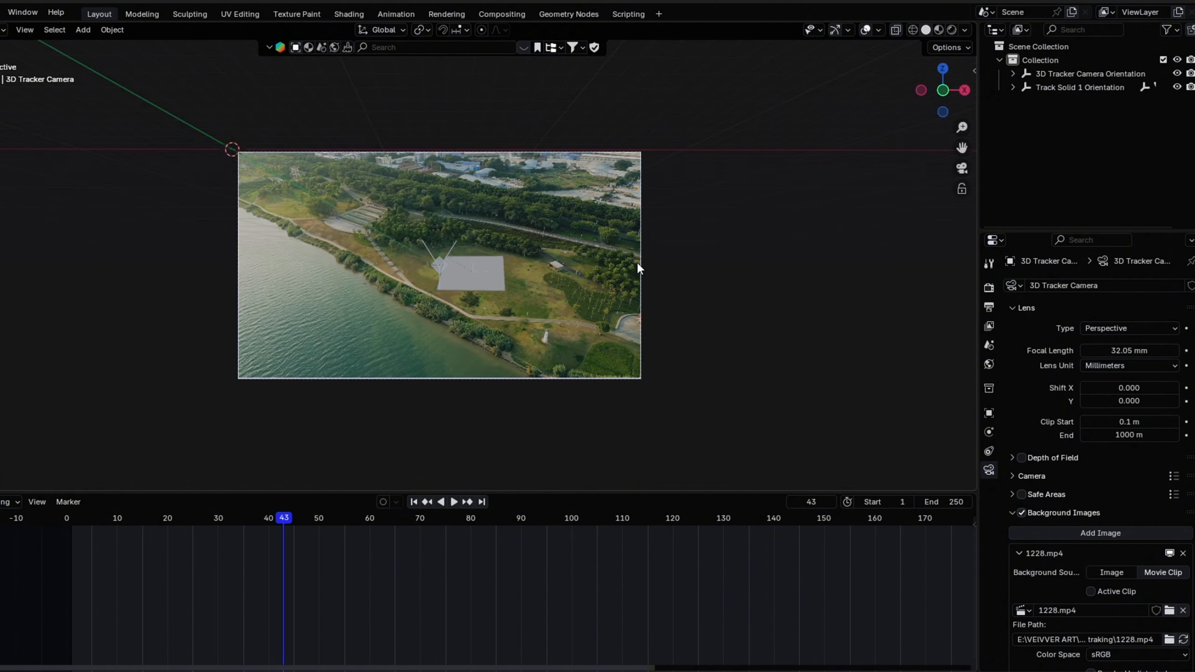
Play the animation through the tracked camera to check how the solid follows the footage
{"action": "key", "text": "space"}
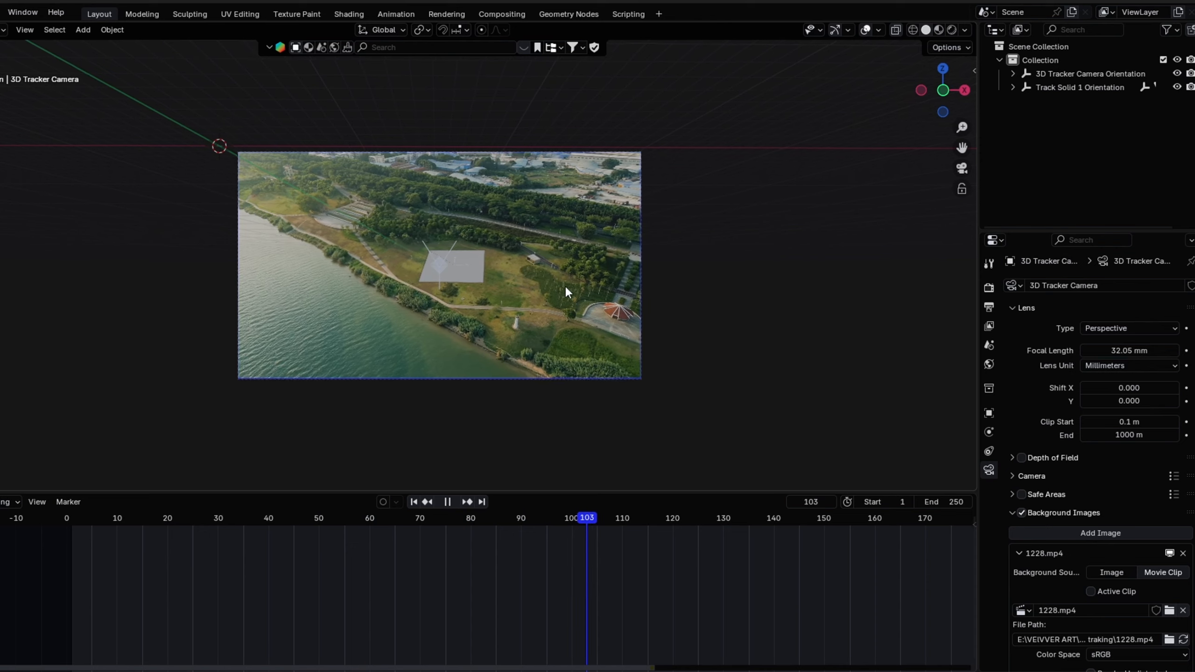
{"action": "key", "text": "space"}
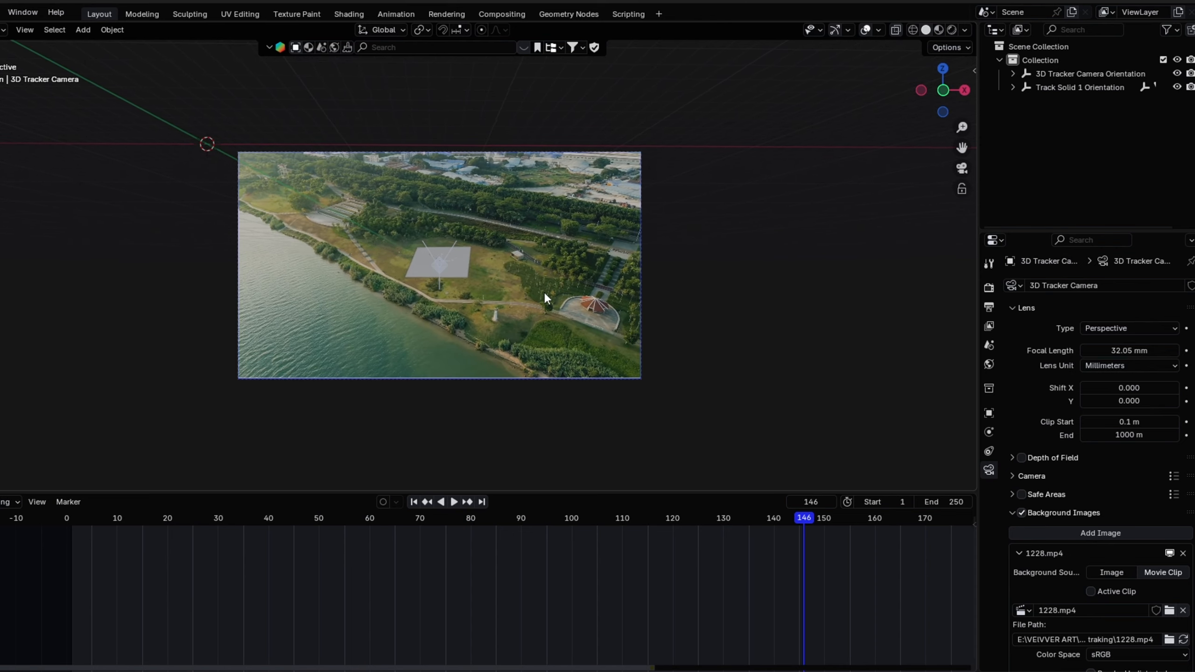
{"action": "scroll", "coordinate": [544, 291], "scroll_direction": "up", "scroll_amount": 3}
{"action": "scroll", "coordinate": [544, 291], "scroll_direction": "down", "scroll_amount": 1}
{"action": "left_click", "coordinate": [72, 517]}
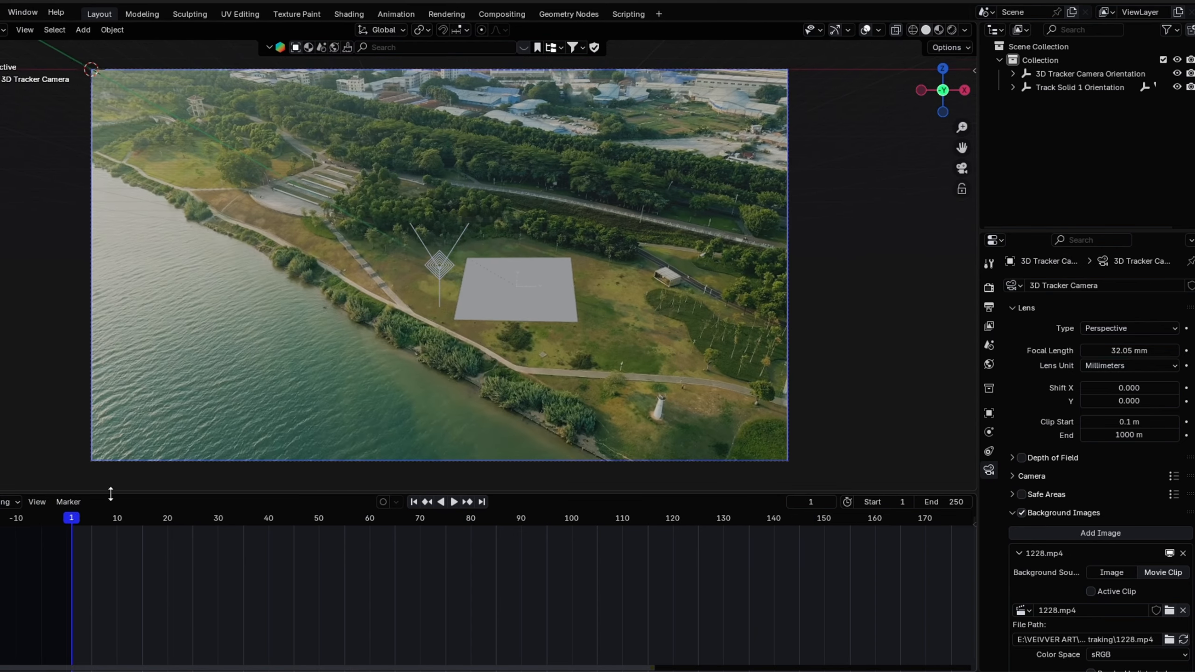
{"action": "key", "text": "space"}
{"action": "scroll", "coordinate": [570, 560], "scroll_direction": "down", "scroll_amount": 2}
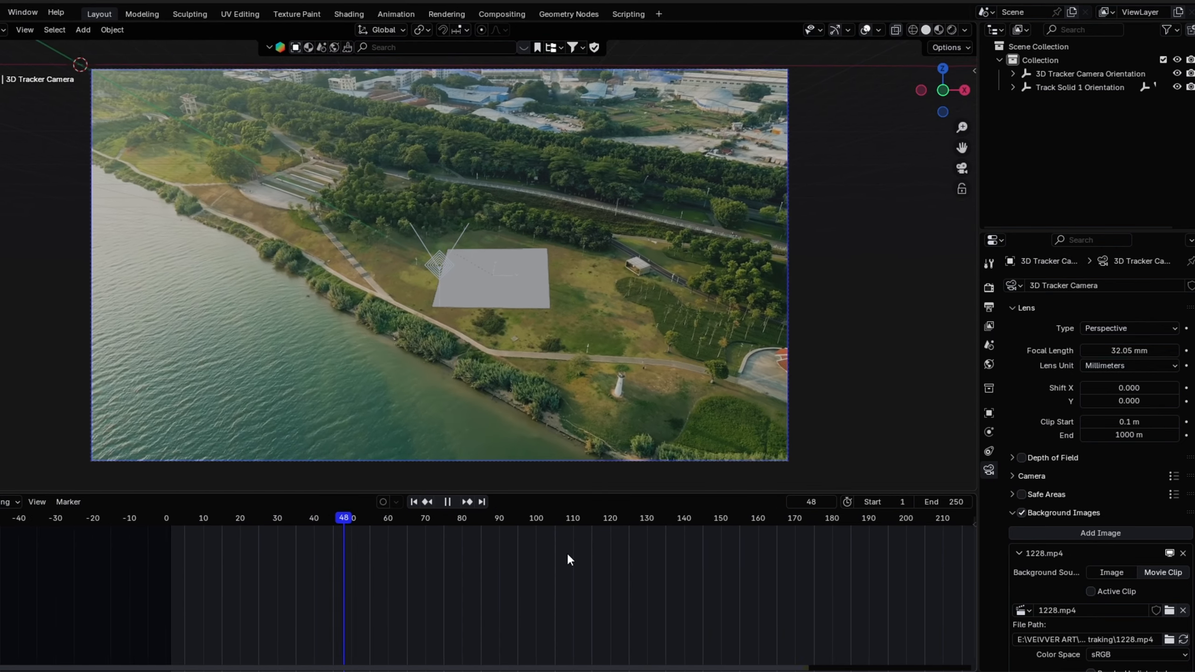
{"action": "scroll", "coordinate": [567, 552], "scroll_direction": "down", "scroll_amount": 2}
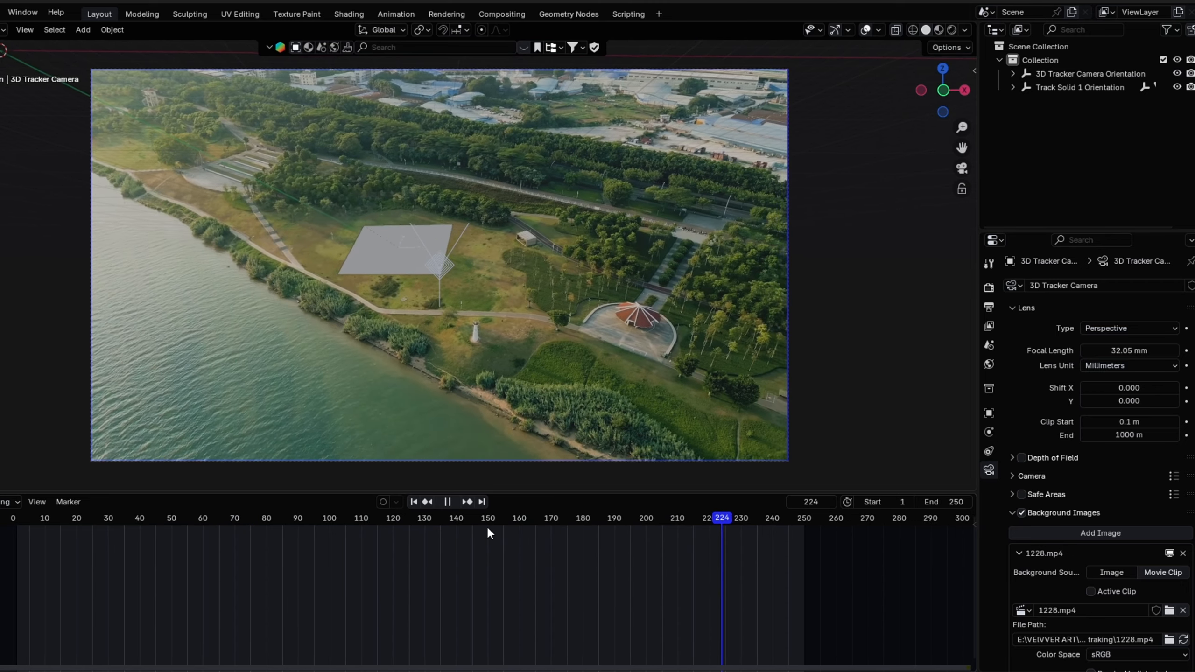
{"action": "key", "text": "Escape"}
Snap the 3D cursor to the corner of Track Solid 1 and add a monkey mesh there
{"action": "left_click", "coordinate": [528, 301]}
{"action": "key", "text": "KP_0"}
{"action": "scroll", "coordinate": [575, 299], "scroll_direction": "up", "scroll_amount": 3}
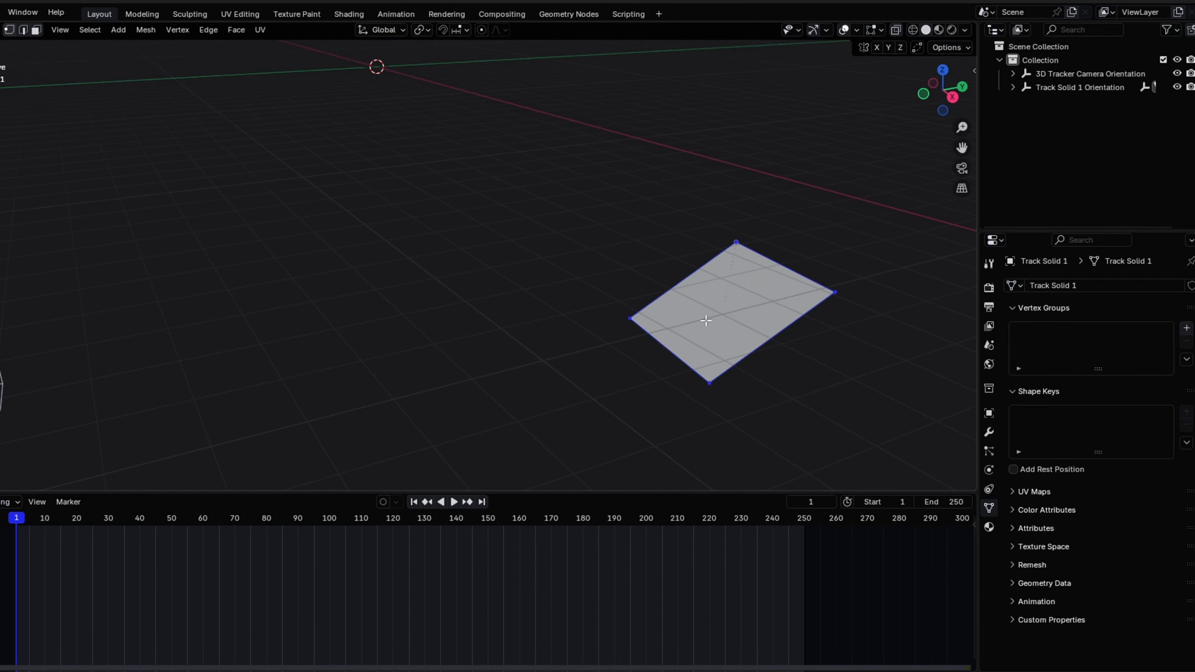
{"action": "key", "text": "shift+a"}
{"action": "mouse_move", "coordinate": [684, 372]}
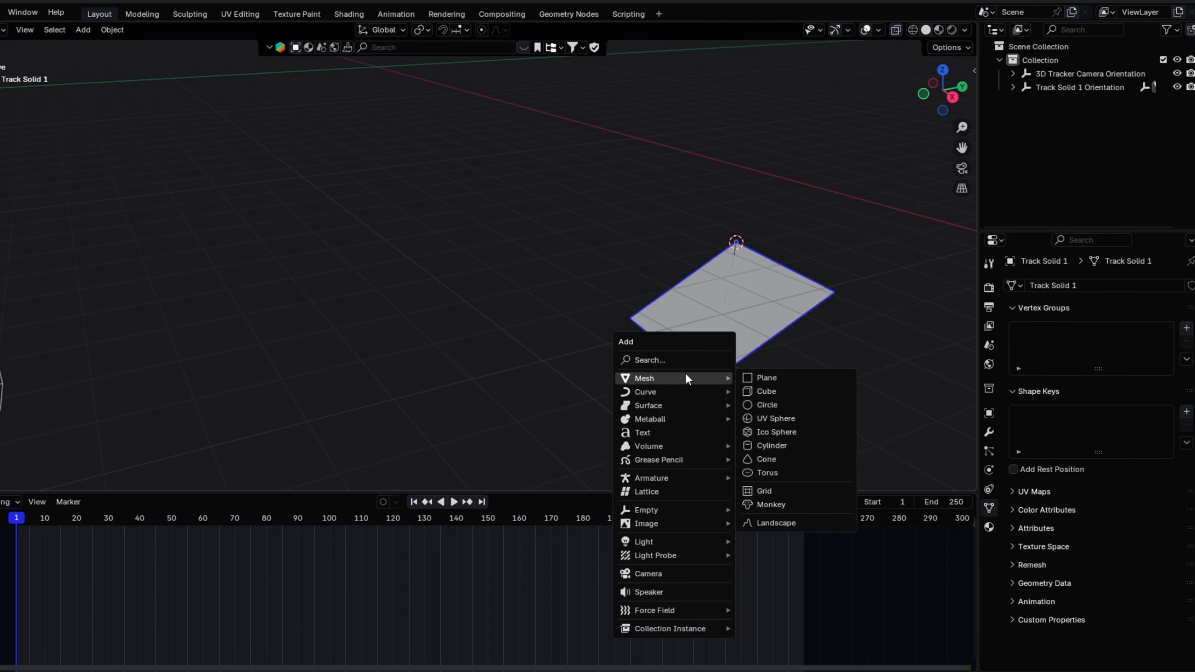
{"action": "left_click", "coordinate": [763, 502]}
Move the monkey along the Y and Z axes to sit above the tracked plane
{"action": "key", "text": "g"}
{"action": "key", "text": "y"}
{"action": "key", "text": "z"}
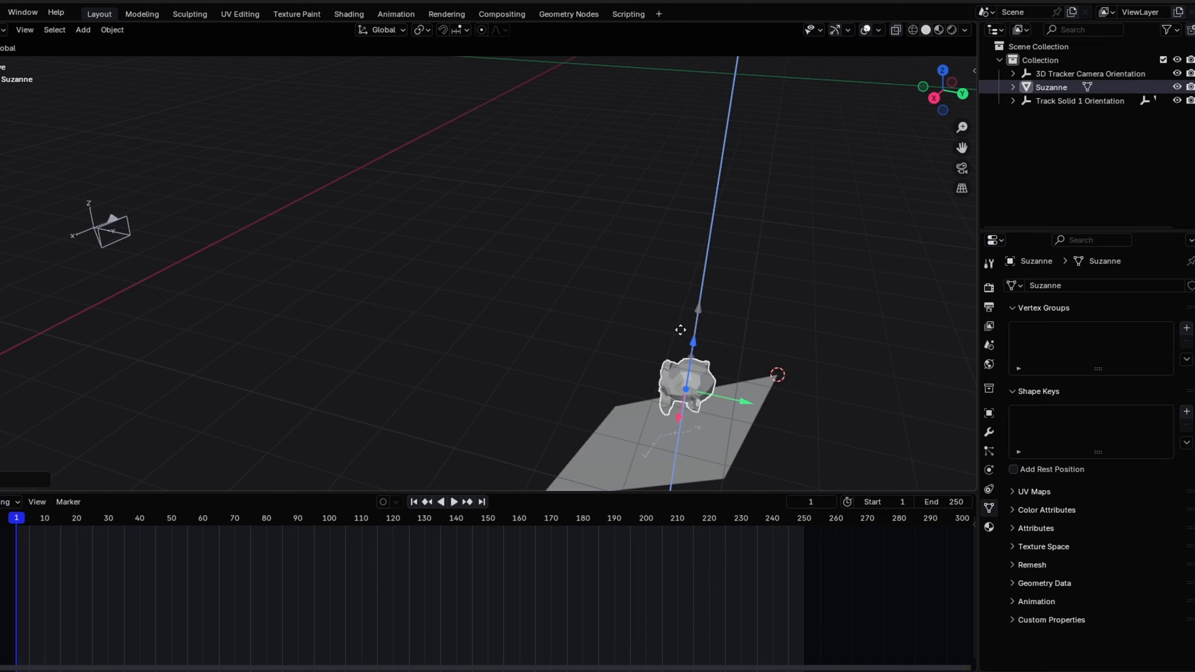
{"action": "key", "text": "Return"}
Fine-tune the monkey's position over the plane along X, Y and Z while looking through the tracked camera
{"action": "key", "text": "KP_0"}
{"action": "key", "text": "g"}
{"action": "key", "text": "x"}
{"action": "key", "text": "Return"}
{"action": "scroll", "coordinate": [611, 288], "scroll_direction": "up", "scroll_amount": 6}
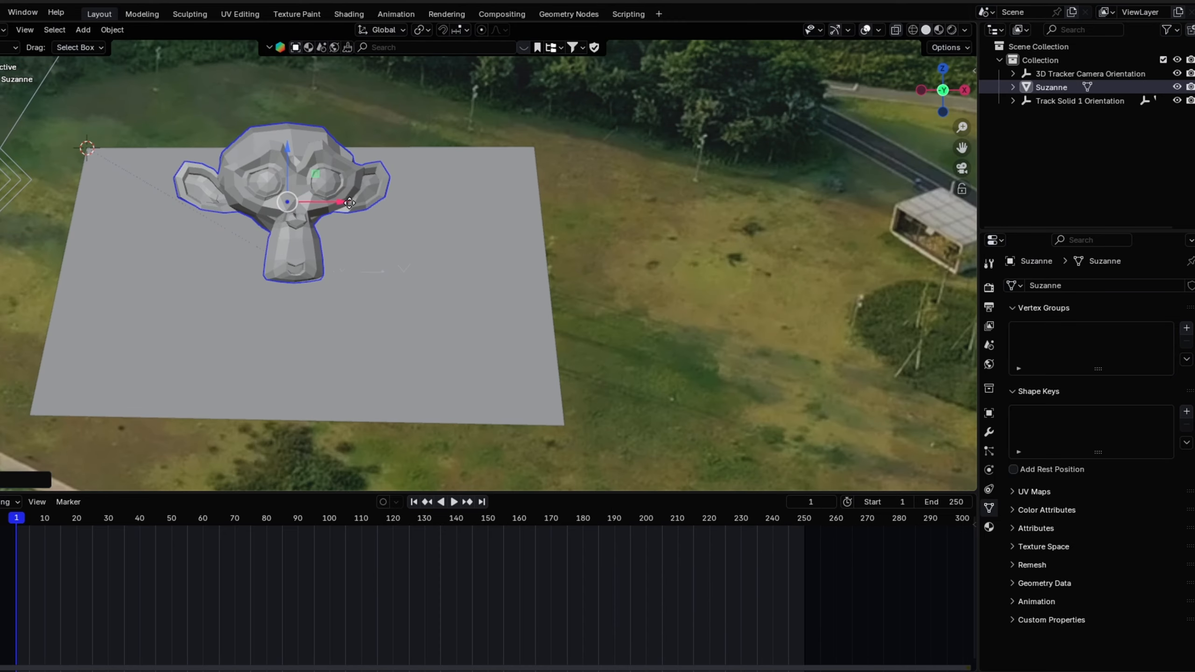
{"action": "key", "text": "g"}
{"action": "key", "text": "y"}
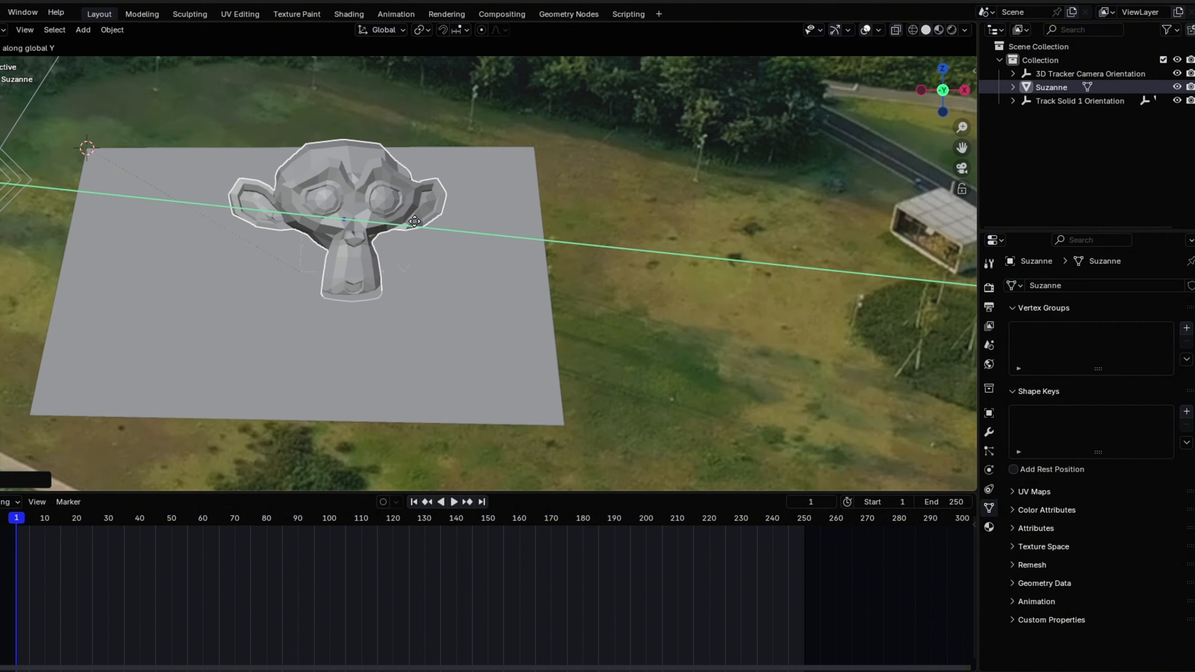
{"action": "left_click", "coordinate": [345, 188]}
{"action": "key", "text": "g"}
{"action": "key", "text": "x"}
{"action": "left_click", "coordinate": [312, 186]}
{"action": "left_click_drag", "start_coordinate": [316, 182], "coordinate": [316, 189]}
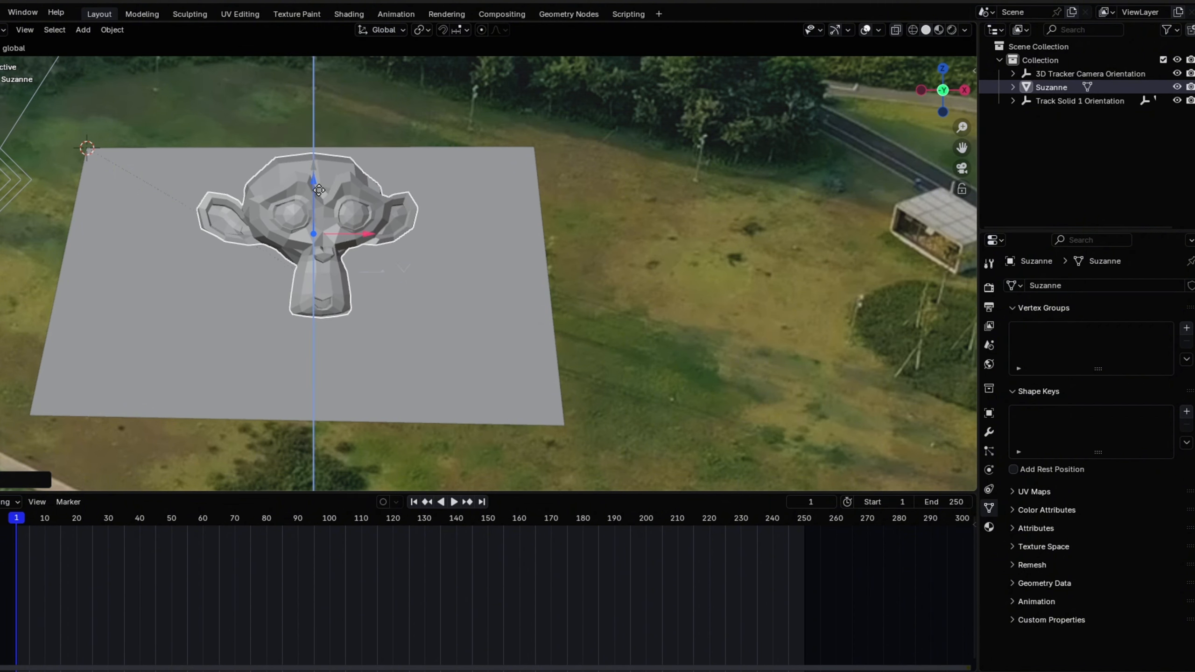
Shade the monkey smooth and add a Subdivision Surface modifier to it
{"action": "right_click", "coordinate": [336, 203]}
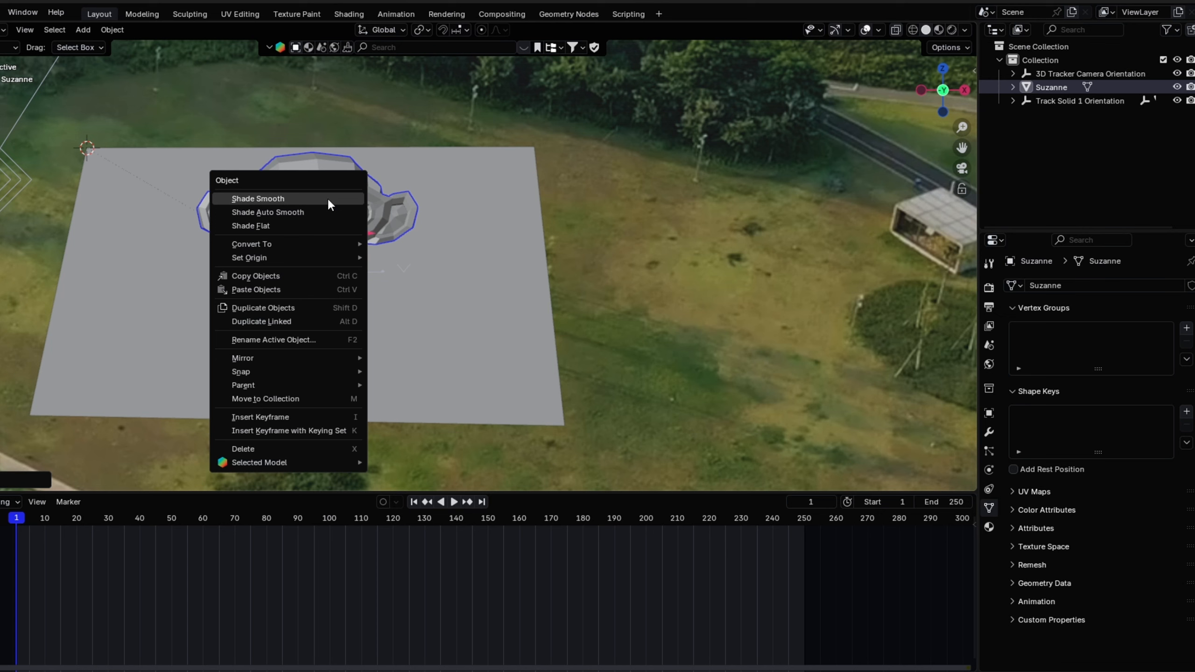
{"action": "left_click", "coordinate": [333, 201]}
{"action": "left_click", "coordinate": [989, 432]}
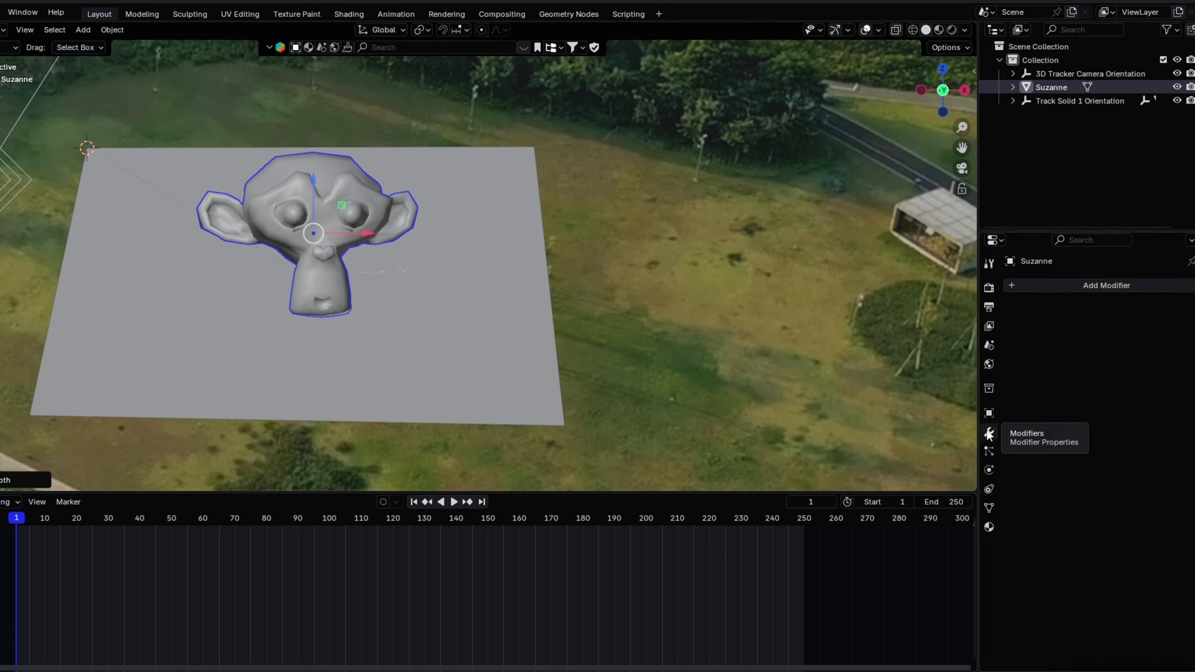
{"action": "left_click", "coordinate": [1038, 282]}
{"action": "mouse_move", "coordinate": [999, 332]}
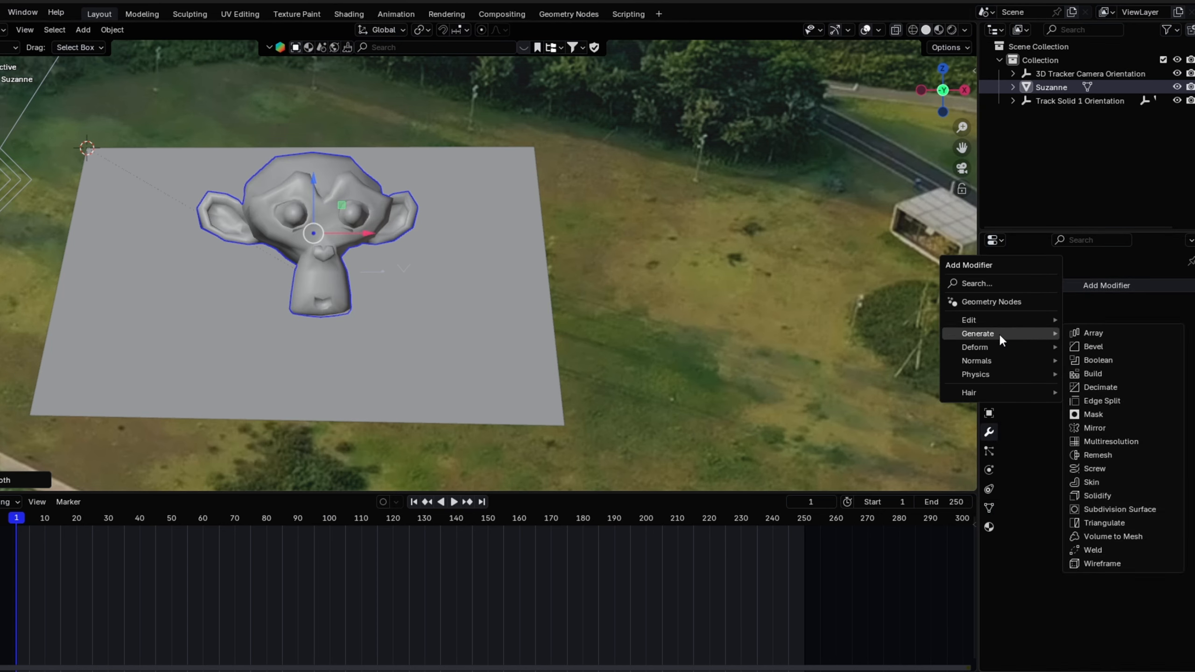
{"action": "left_click", "coordinate": [1083, 508]}
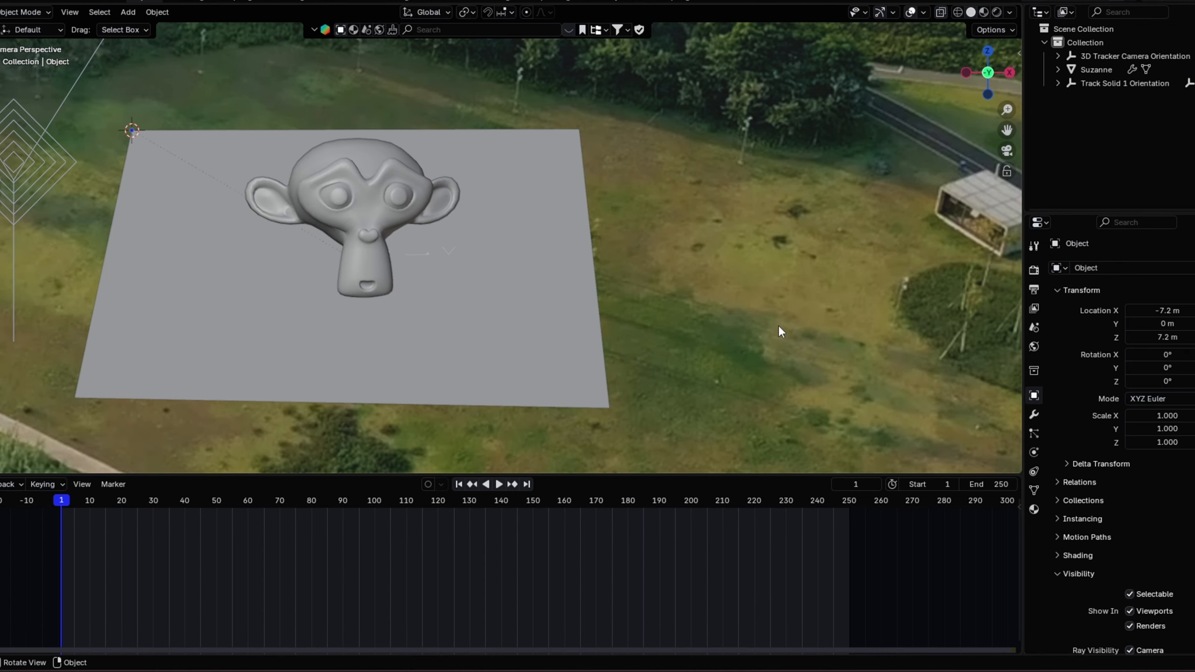
Select the tracked plane and set the scene's render engine to Cycles
{"action": "left_click", "coordinate": [570, 329]}
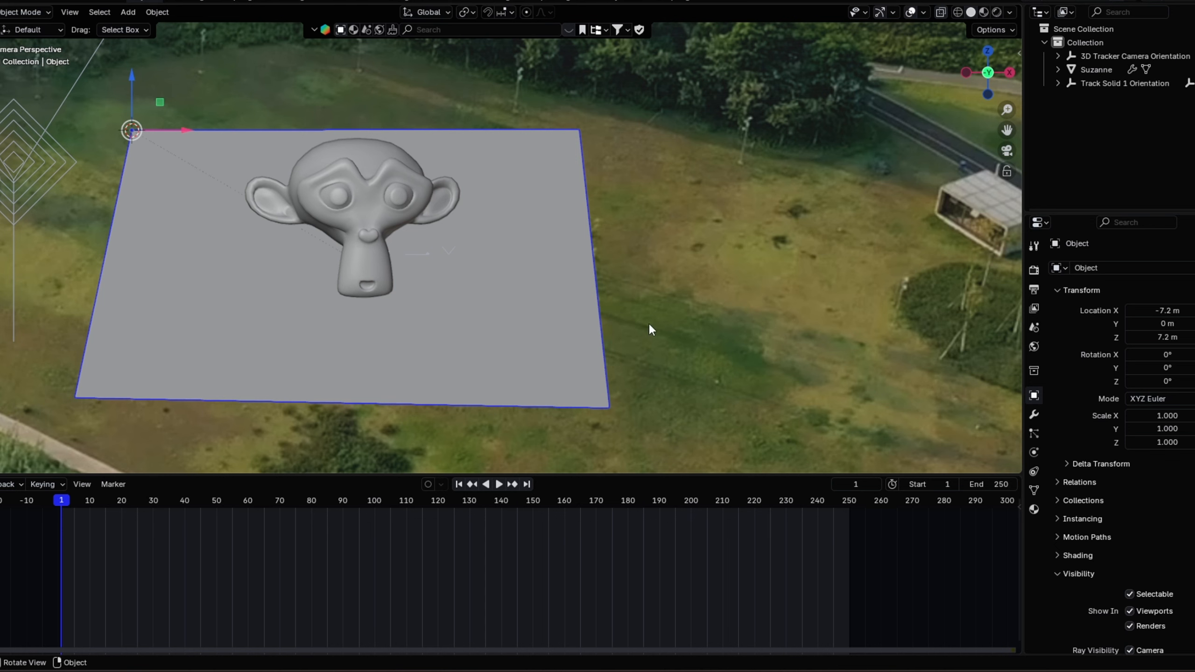
{"action": "left_click", "coordinate": [1034, 270]}
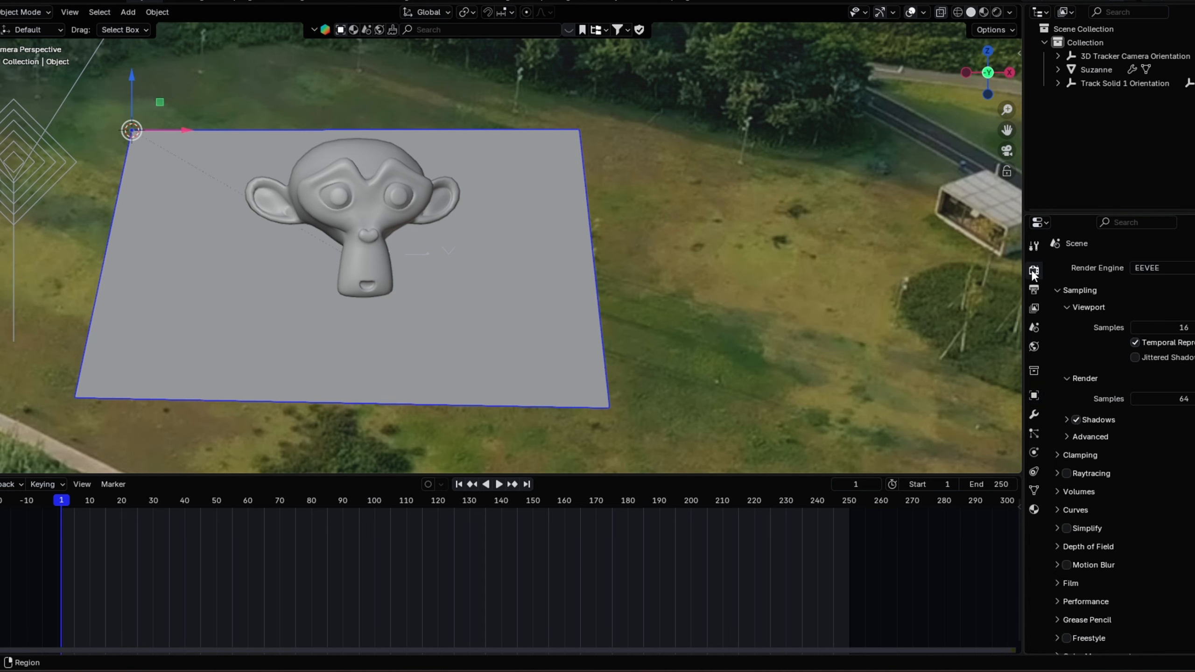
{"action": "left_click", "coordinate": [1176, 268]}
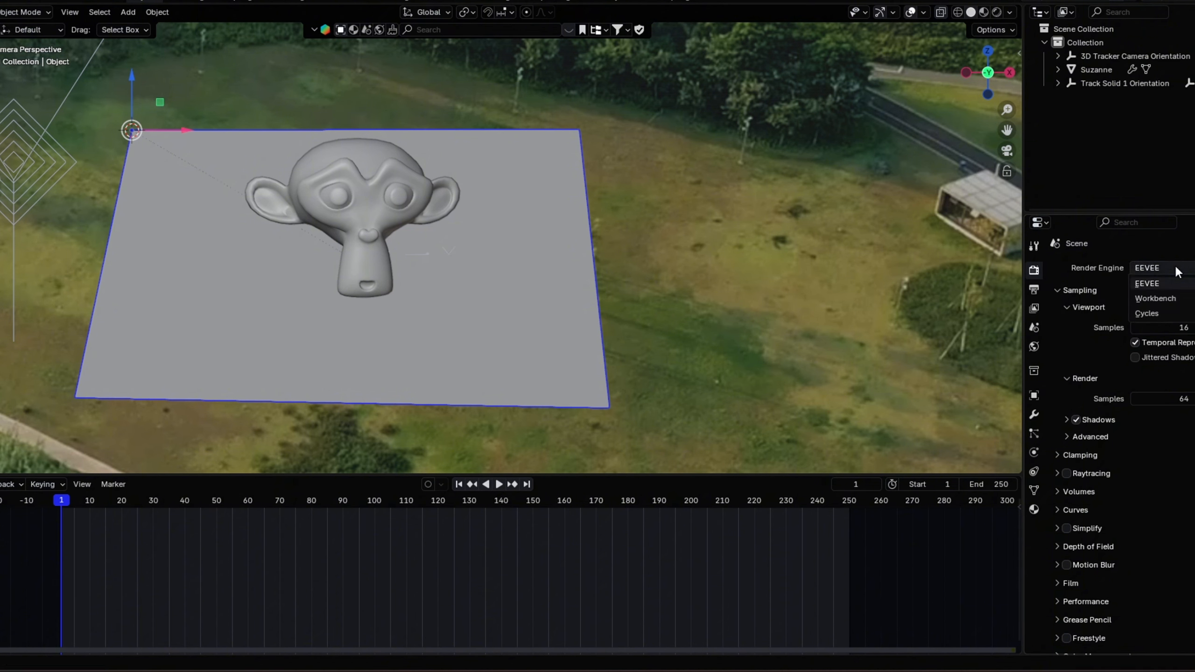
{"action": "left_click", "coordinate": [1170, 313]}
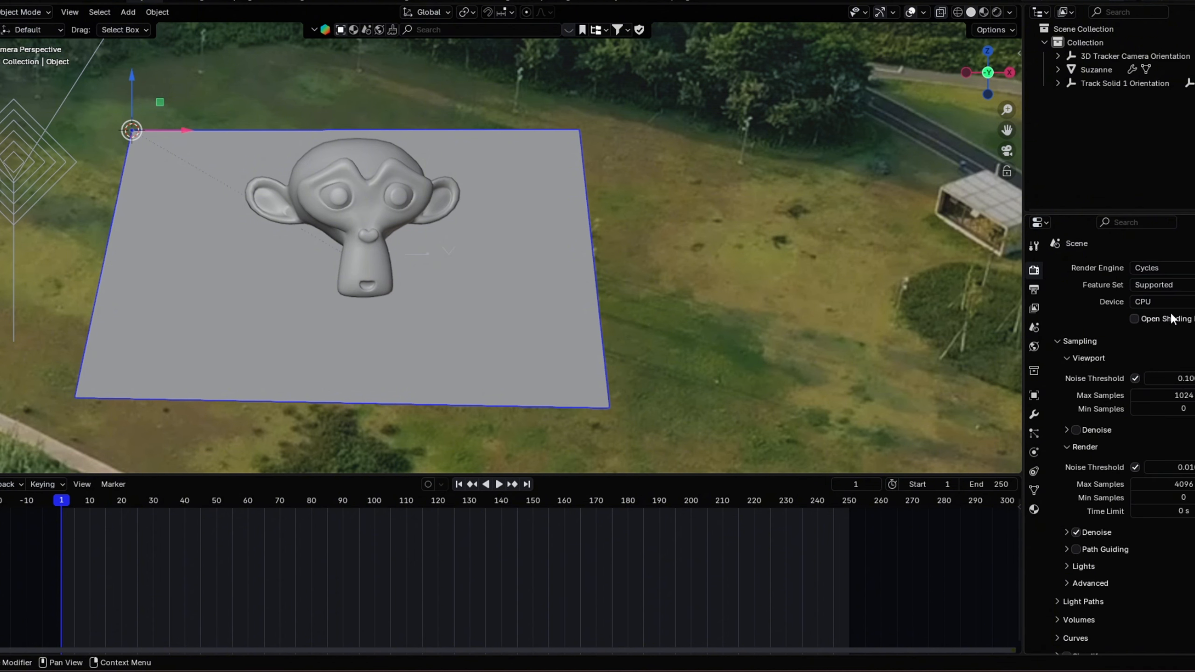
Make the tracked plane a Shadow Catcher and switch the viewport to rendered shading
{"action": "left_click", "coordinate": [1033, 395]}
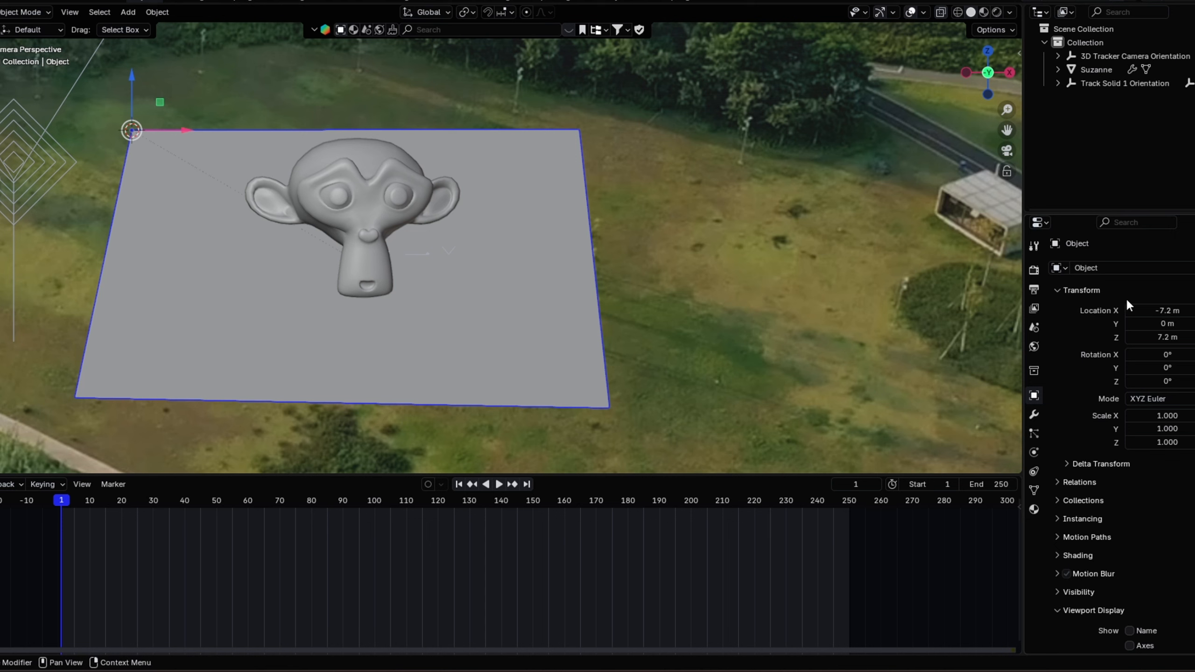
{"action": "scroll", "coordinate": [1133, 385], "scroll_direction": "down", "scroll_amount": 5}
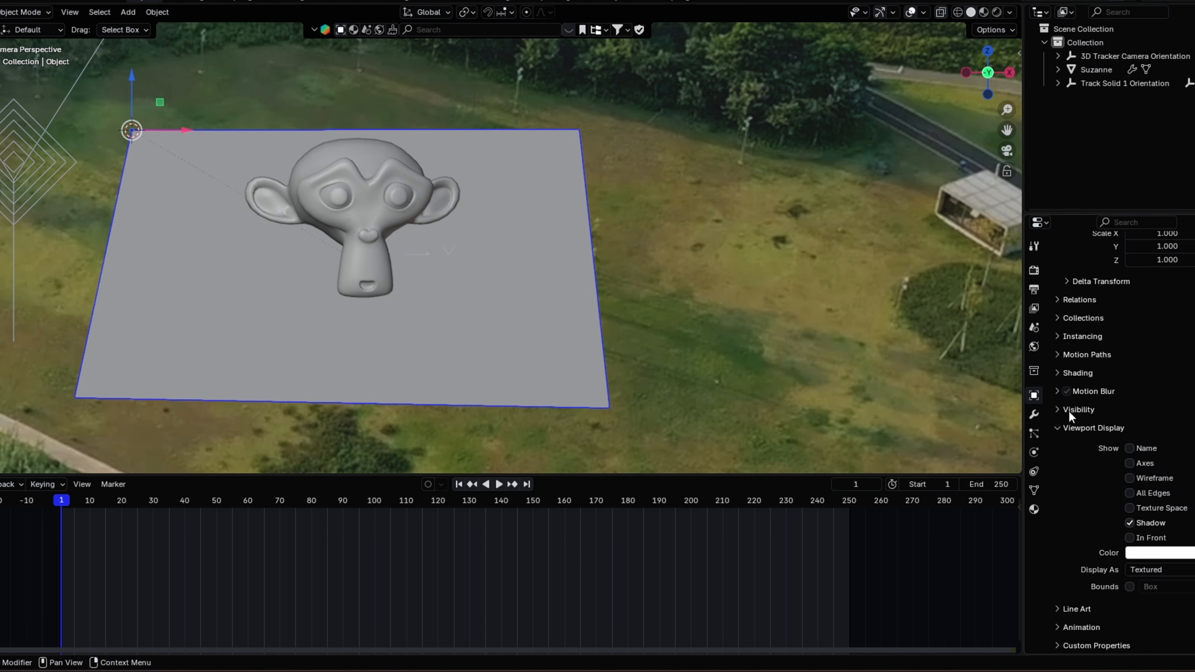
{"action": "left_click", "coordinate": [1060, 409]}
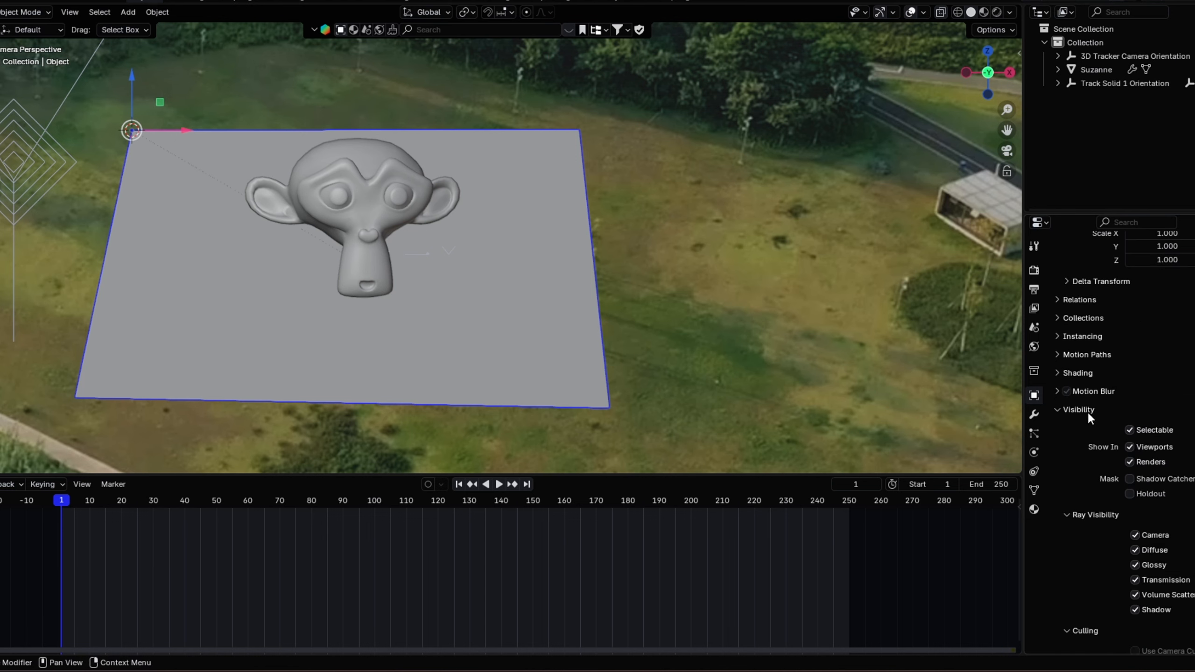
{"action": "left_click", "coordinate": [1130, 480]}
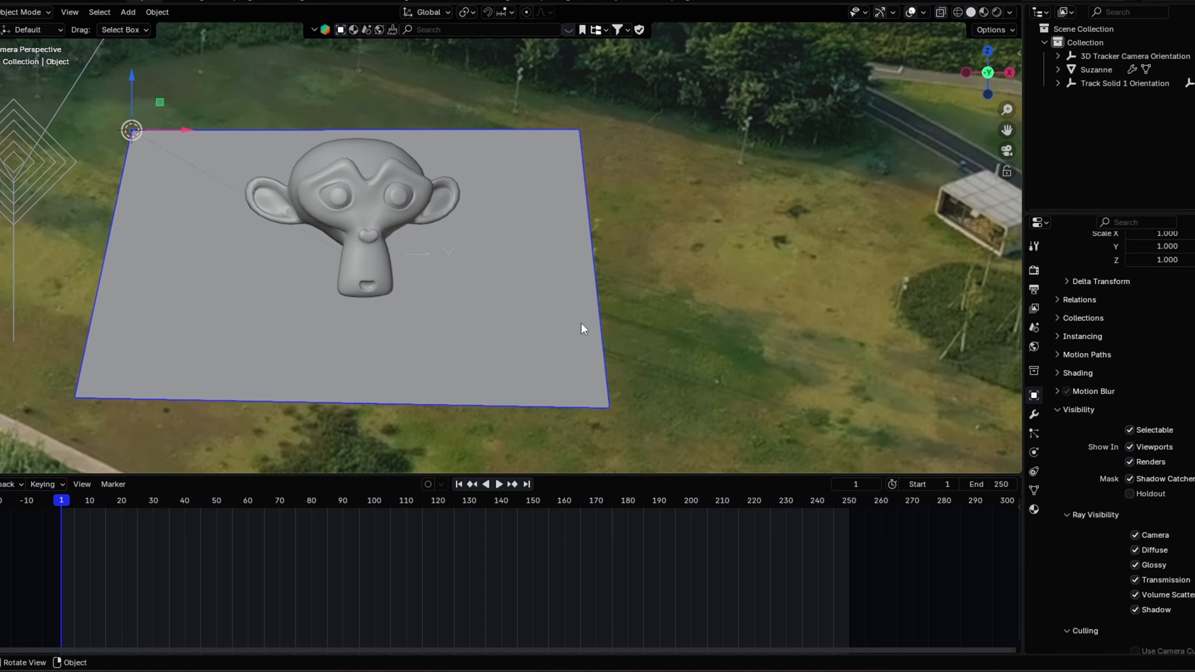
{"action": "left_click", "coordinate": [696, 289]}
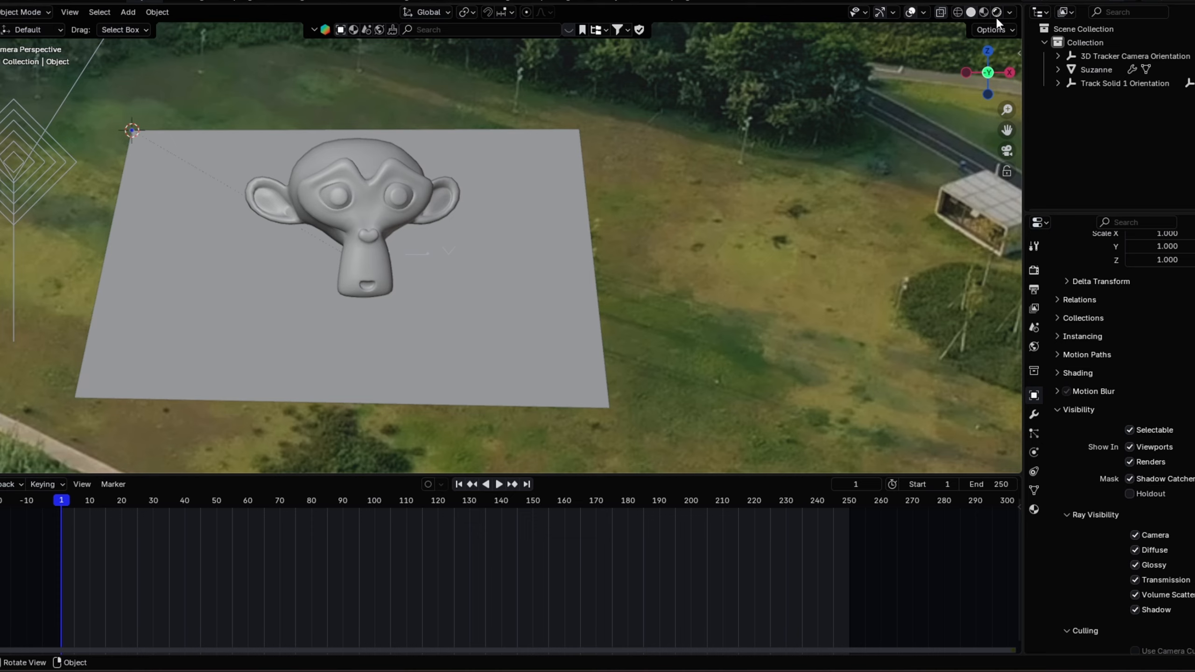
{"action": "left_click", "coordinate": [997, 16]}
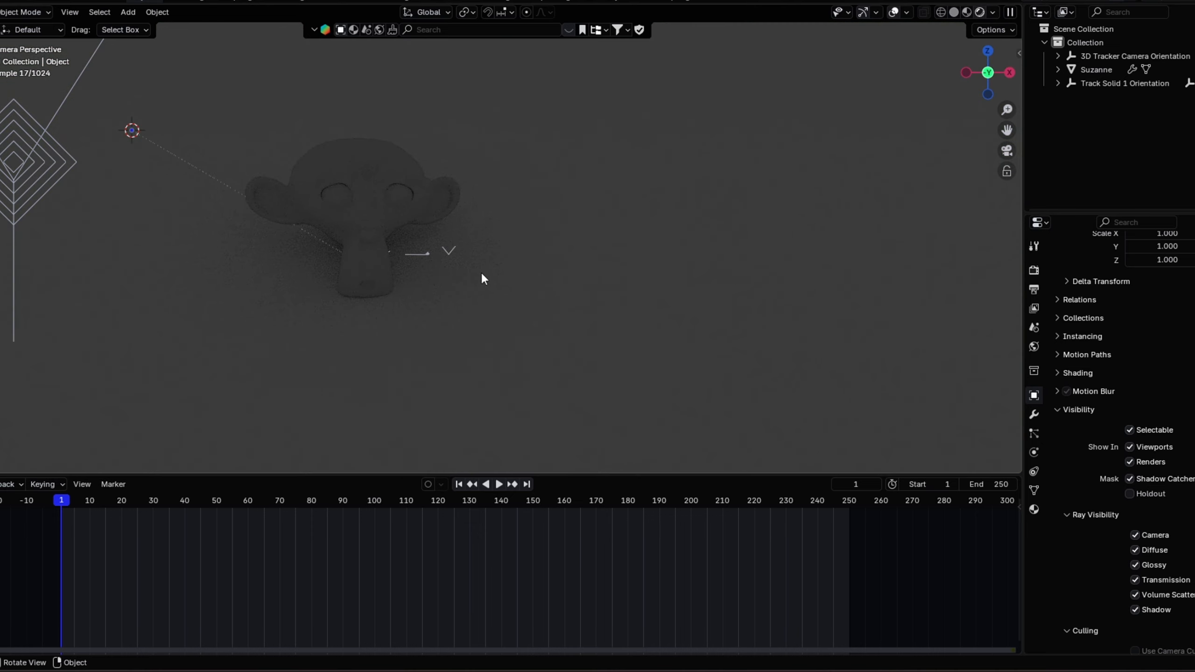
Enable the Transparent film option in the Cycles render settings so the footage shows behind the monkey
{"action": "scroll", "coordinate": [477, 270], "scroll_direction": "down", "scroll_amount": 3}
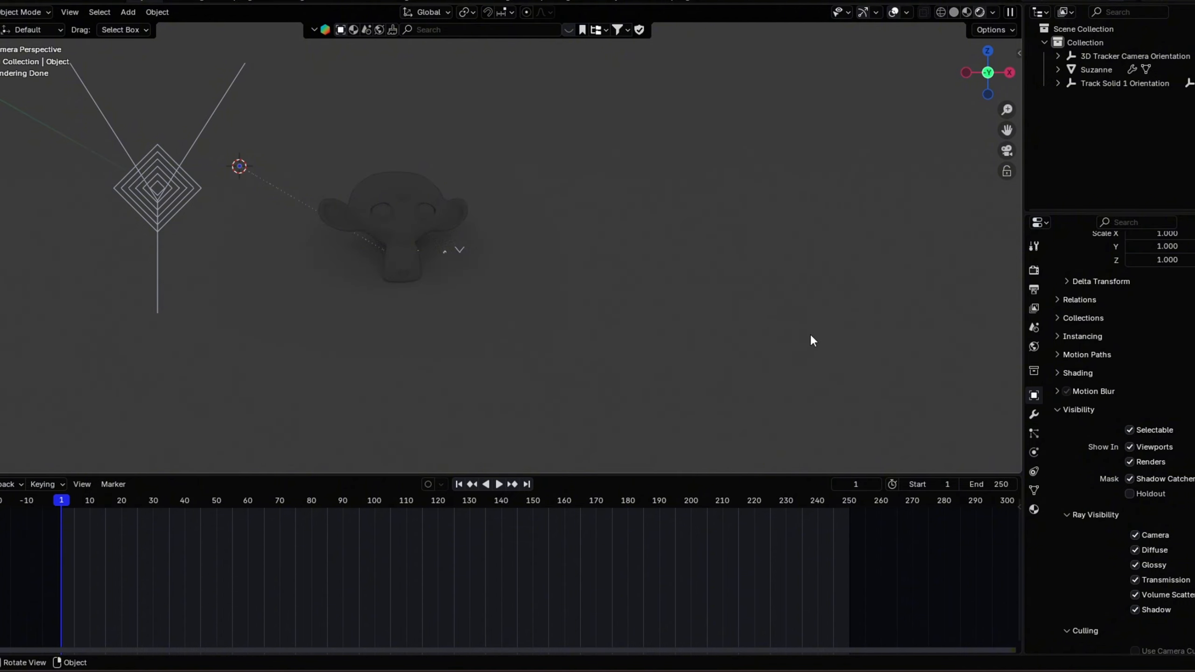
{"action": "left_click", "coordinate": [1034, 271]}
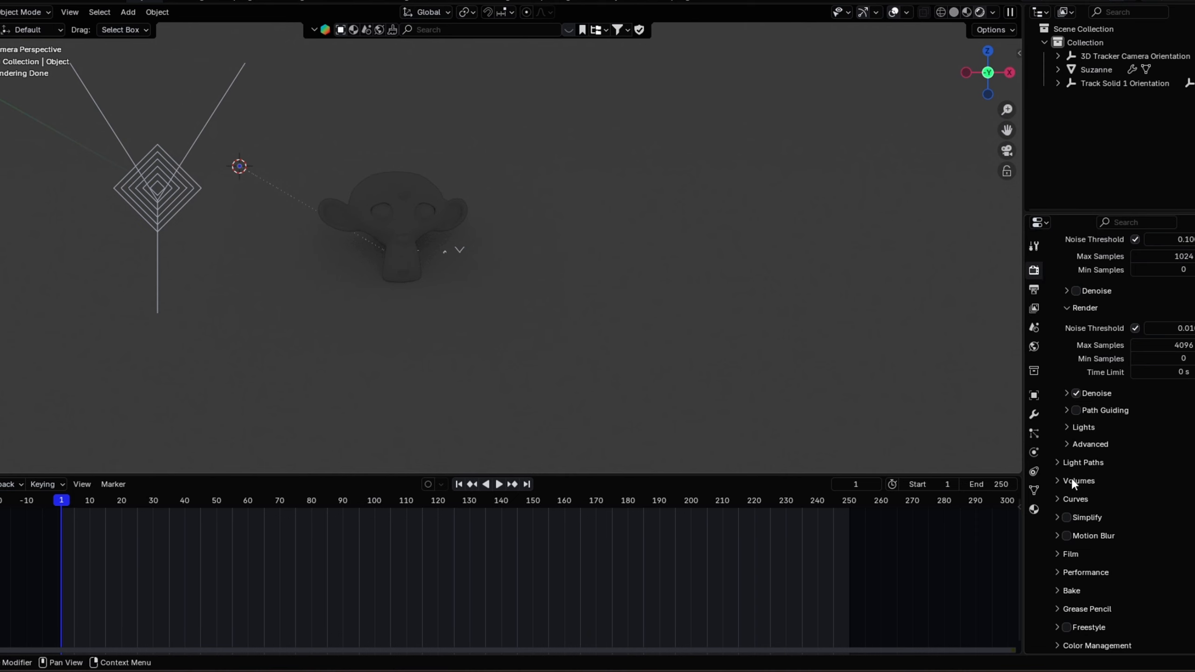
{"action": "left_click", "coordinate": [1053, 571]}
{"action": "left_click", "coordinate": [1053, 571]}
{"action": "left_click", "coordinate": [1061, 554]}
{"action": "scroll", "coordinate": [1066, 554], "scroll_direction": "down", "scroll_amount": 5}
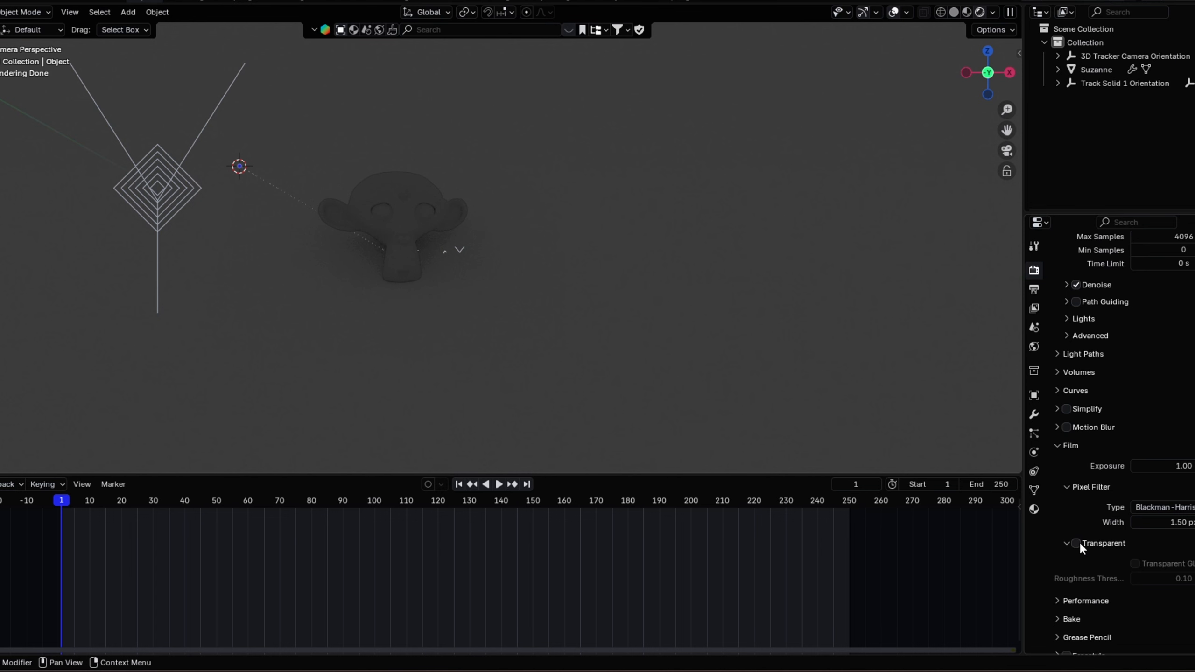
{"action": "left_click", "coordinate": [1080, 542]}
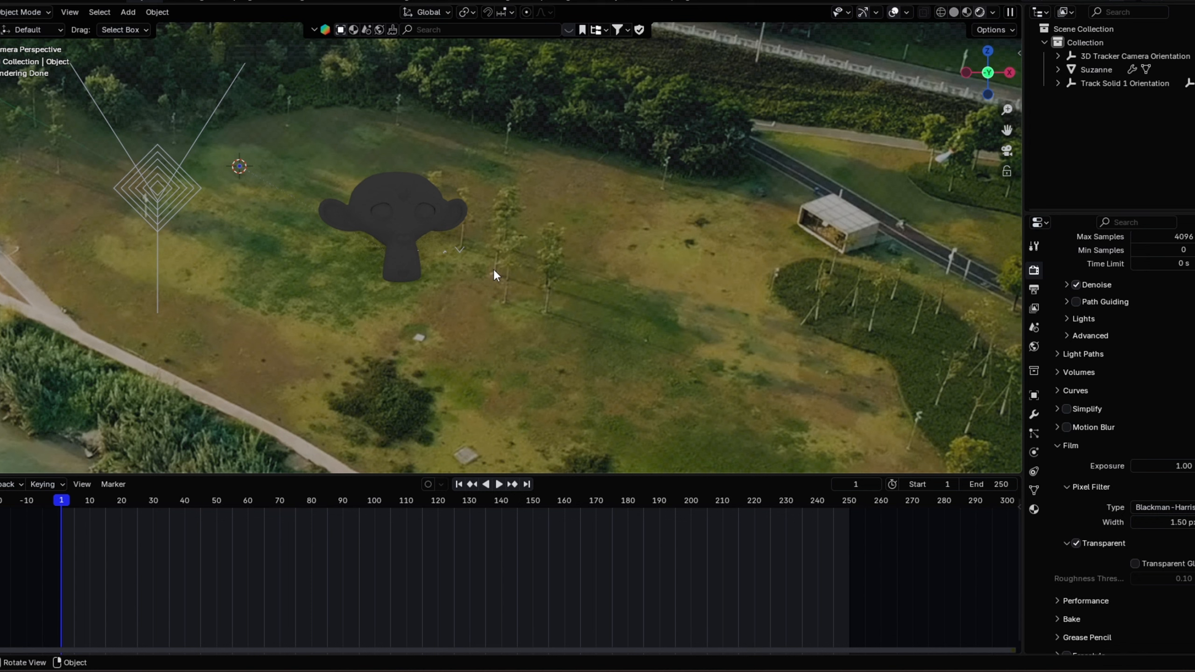
Add a Sun light to the scene and aim it toward the ground near the monkey
{"action": "key", "text": "shift+a"}
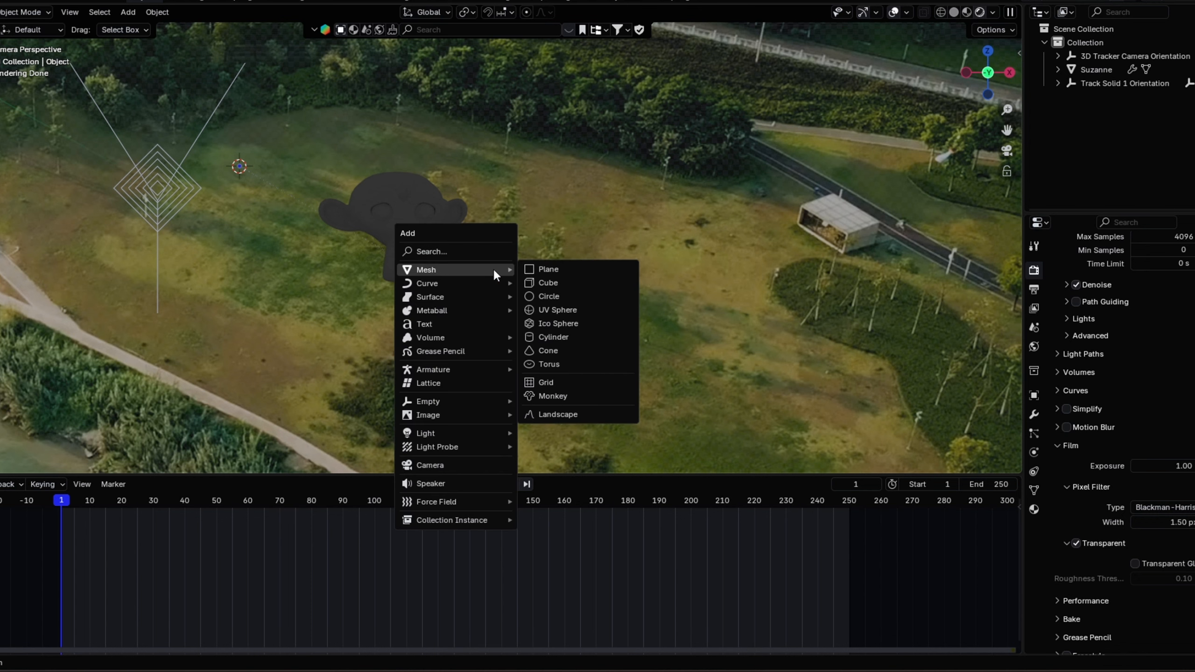
{"action": "mouse_move", "coordinate": [451, 432]}
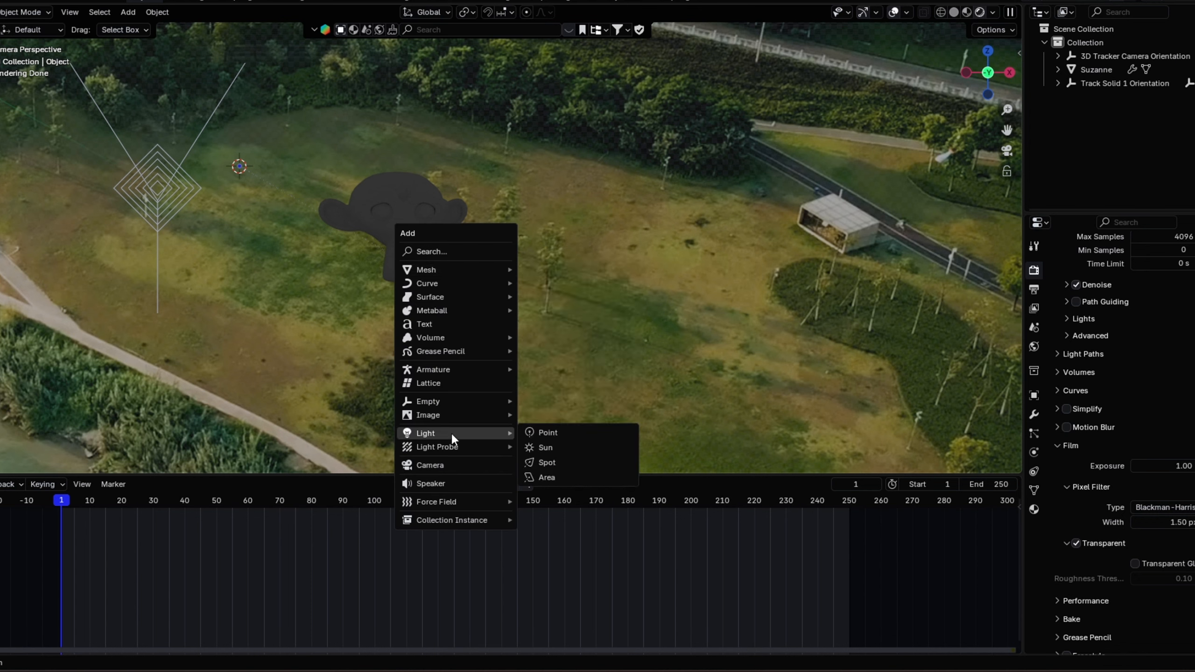
{"action": "left_click", "coordinate": [543, 448]}
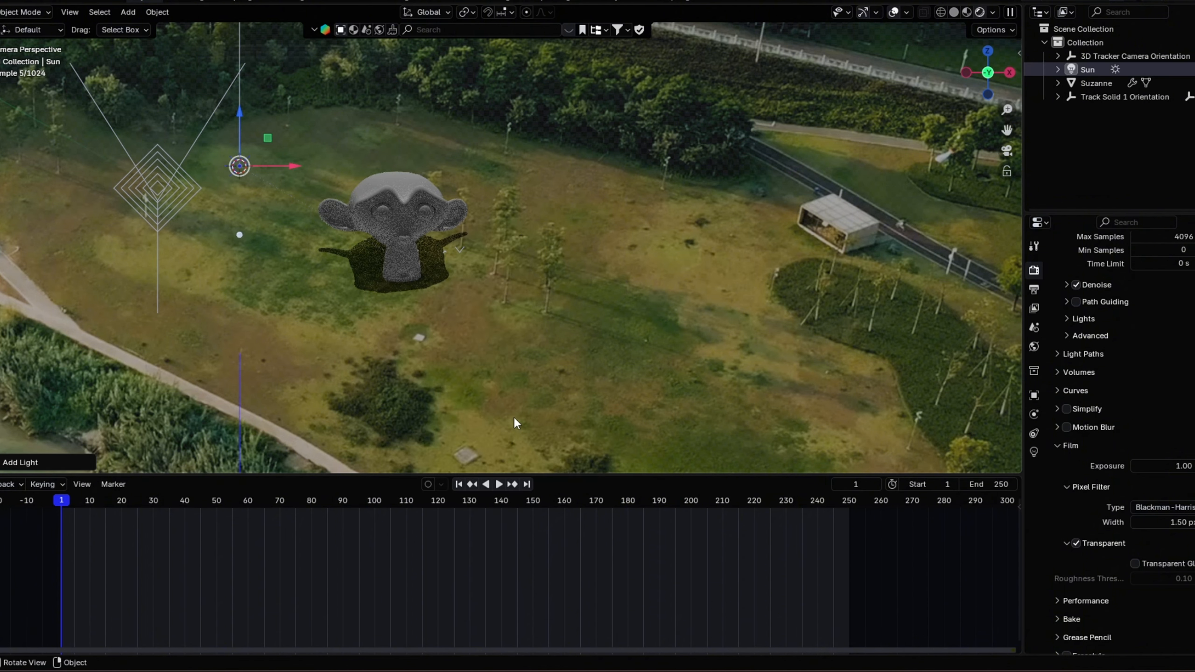
{"action": "key", "text": "shift+t"}
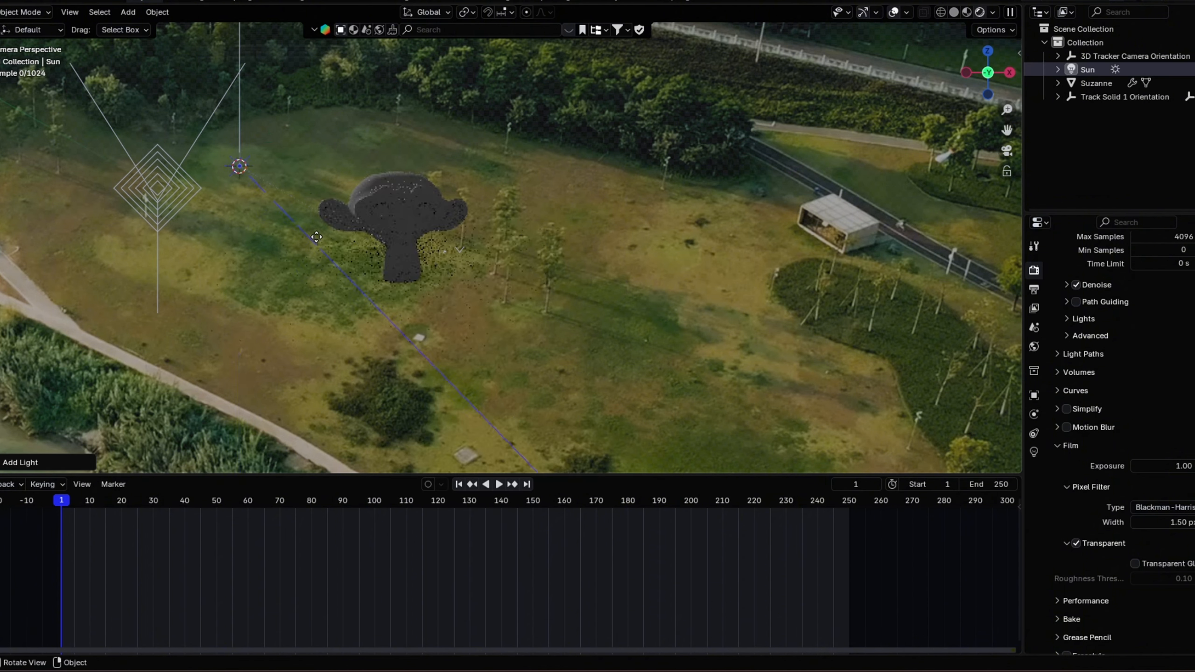
{"action": "left_click", "coordinate": [299, 187]}
Move the Sun light about 5.87 m along the global Y axis toward the camera side of the monkey
{"action": "key", "text": "KP_0"}
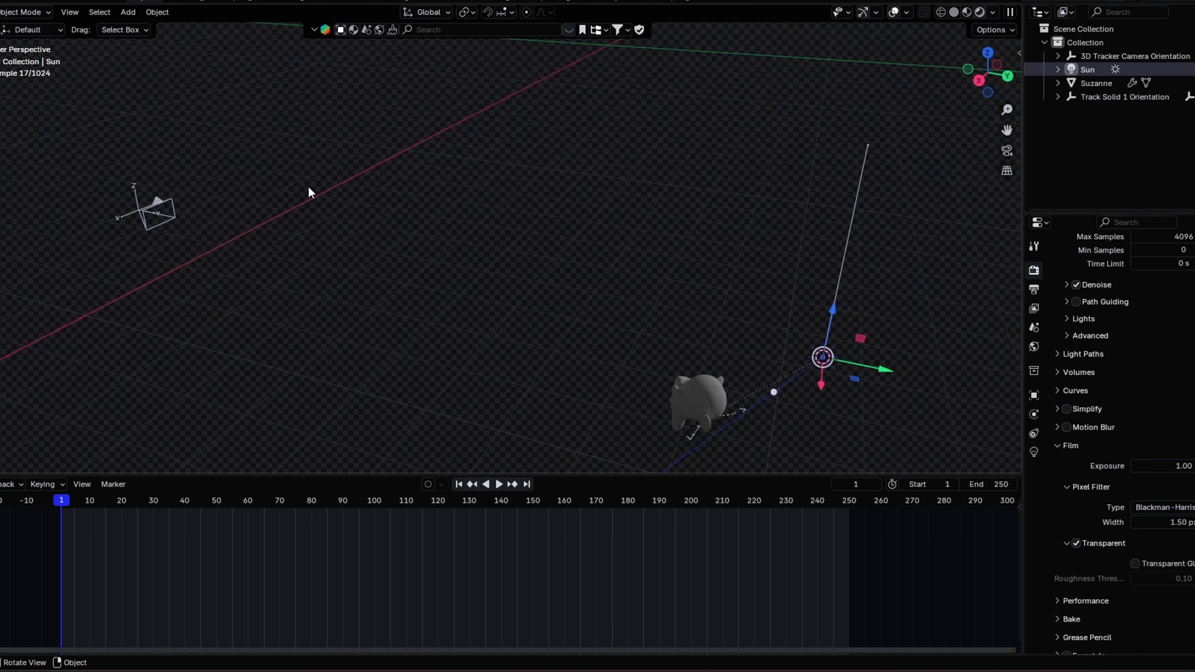
{"action": "scroll", "coordinate": [396, 219], "scroll_direction": "down", "scroll_amount": 2}
{"action": "key", "text": "g"}
{"action": "key", "text": "y"}
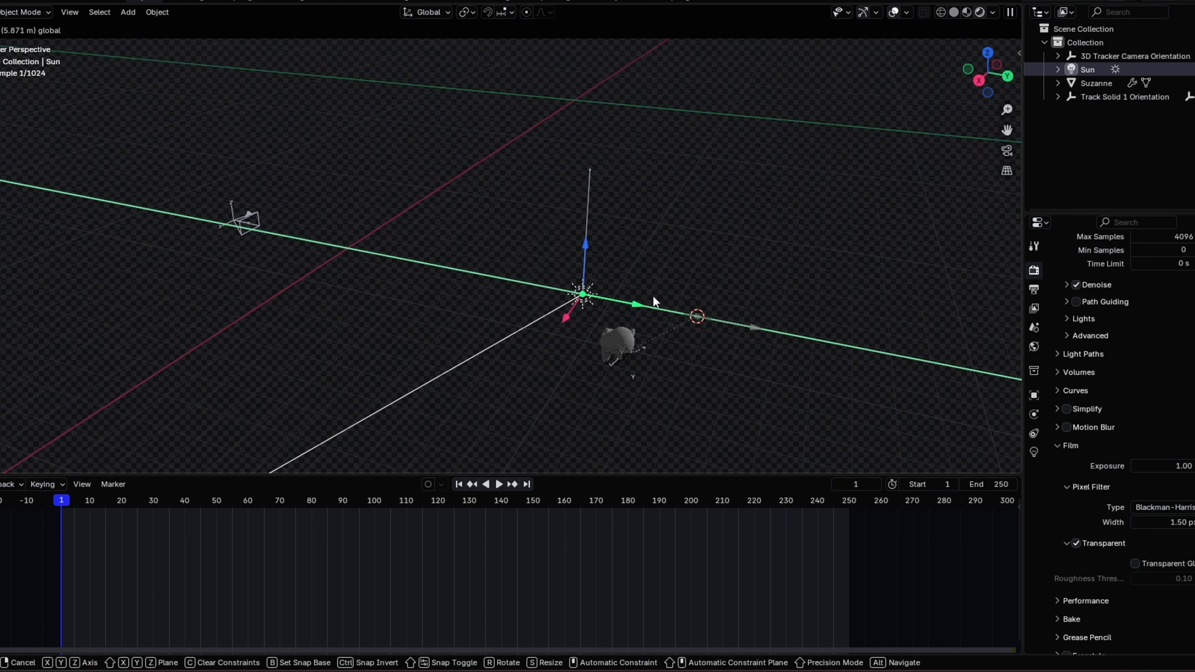
{"action": "left_click", "coordinate": [654, 297]}
Re-aim the Sun light through the tracked camera so it lights the monkey's face and casts a shadow beside it
{"action": "key", "text": "KP_0"}
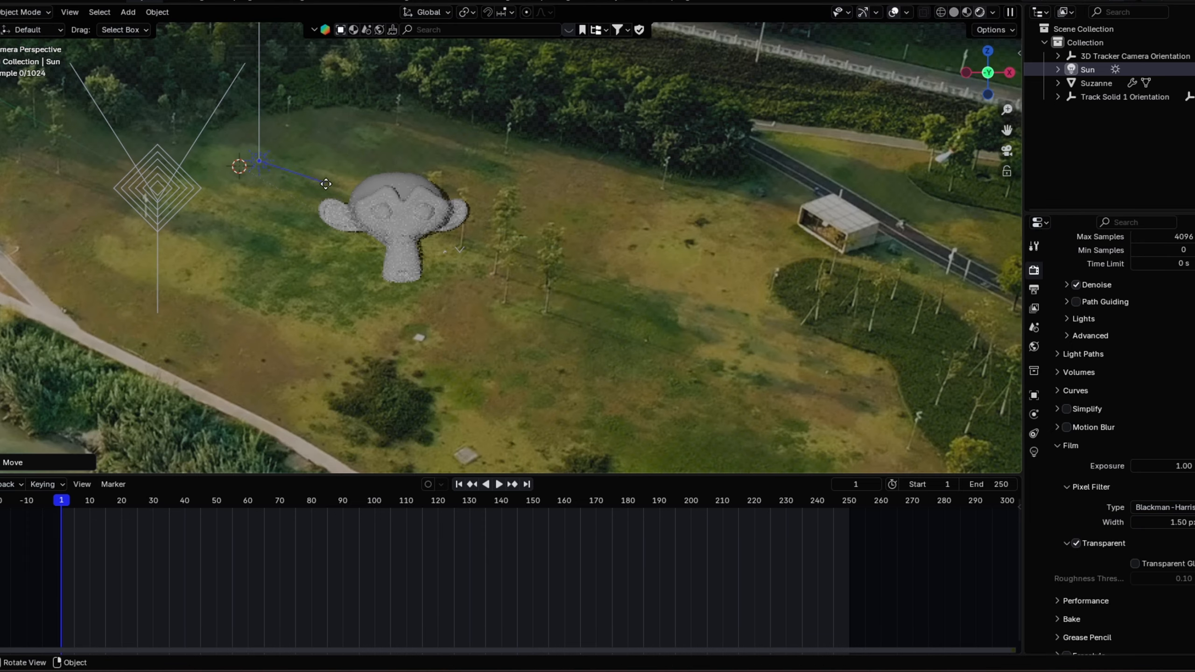
{"action": "left_click_drag", "start_coordinate": [382, 213], "coordinate": [346, 193]}
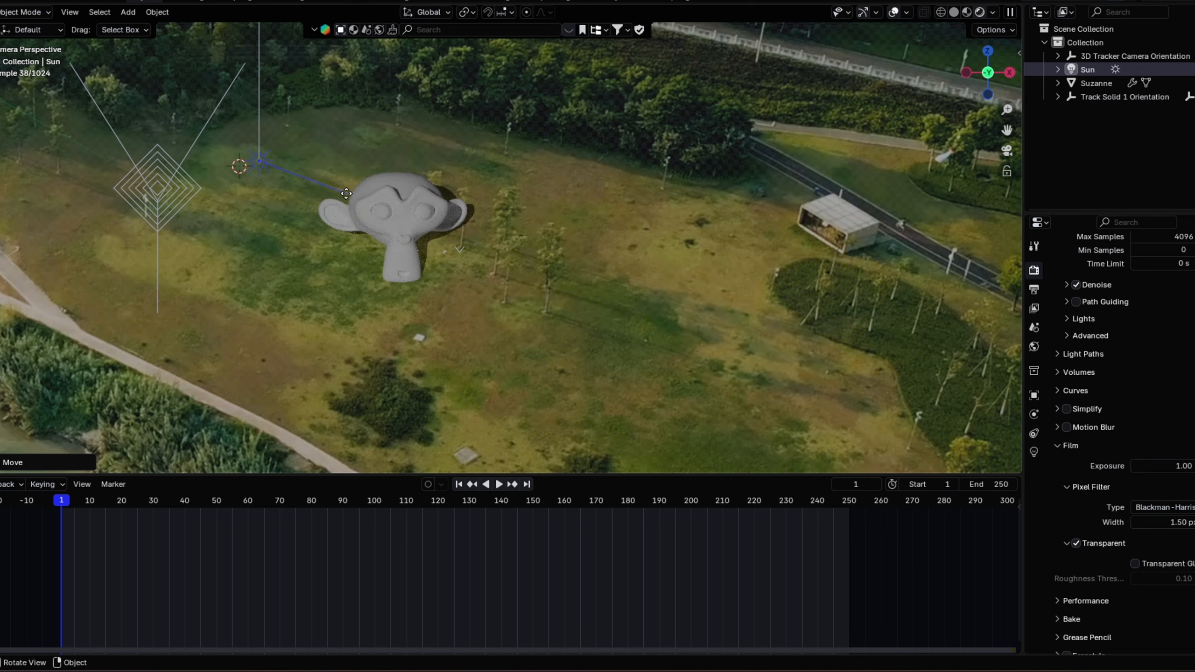
{"action": "left_click_drag", "start_coordinate": [346, 194], "coordinate": [372, 249]}
{"action": "left_click", "coordinate": [712, 228]}
Scale the monkey up by about 1.4 in the camera view and nudge it upward above the plane
{"action": "scroll", "coordinate": [622, 235], "scroll_direction": "down", "scroll_amount": 5}
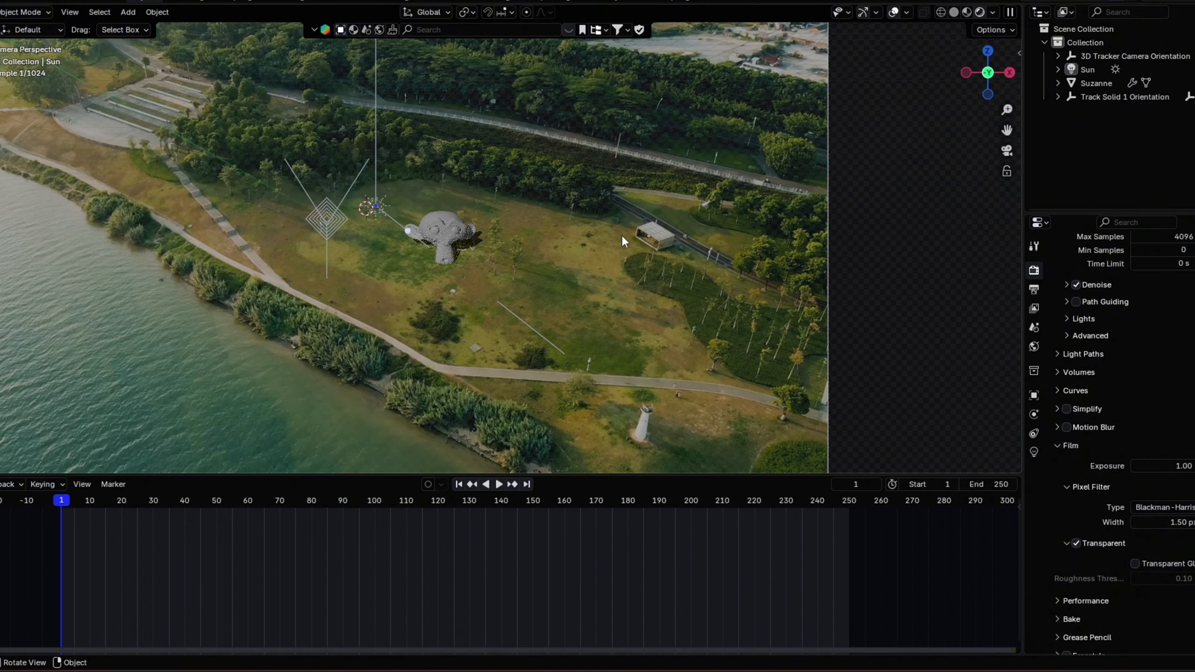
{"action": "left_click_drag", "start_coordinate": [591, 243], "coordinate": [542, 243]}
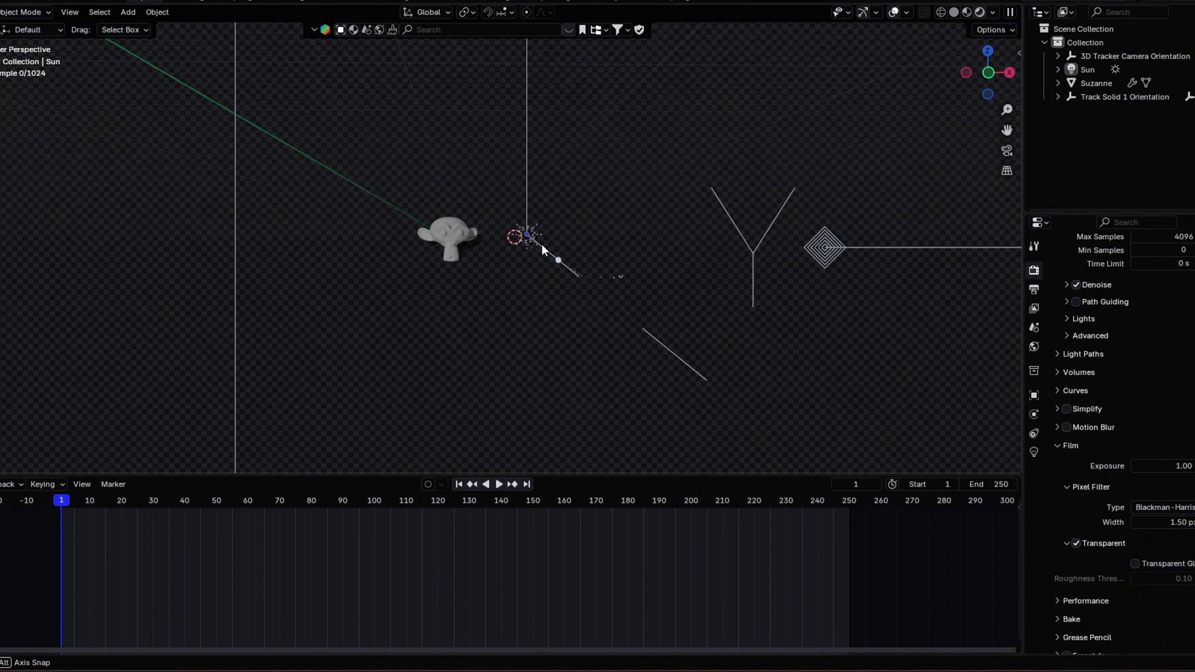
{"action": "key", "text": "KP_0"}
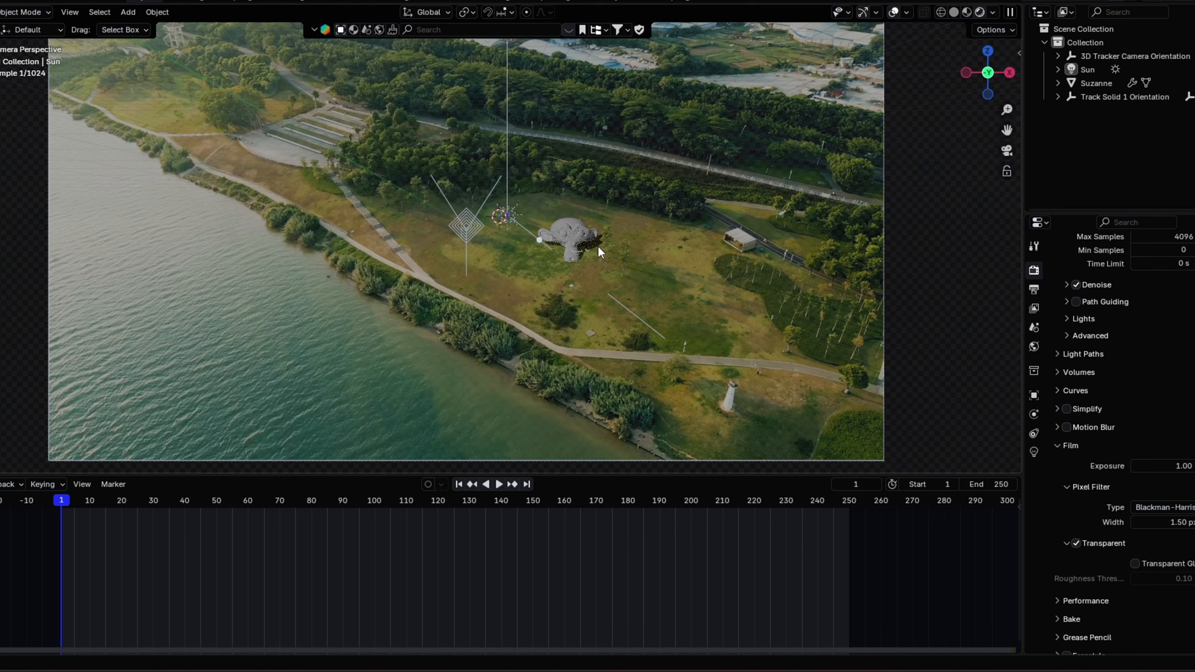
{"action": "left_click", "coordinate": [569, 235]}
{"action": "key", "text": "s"}
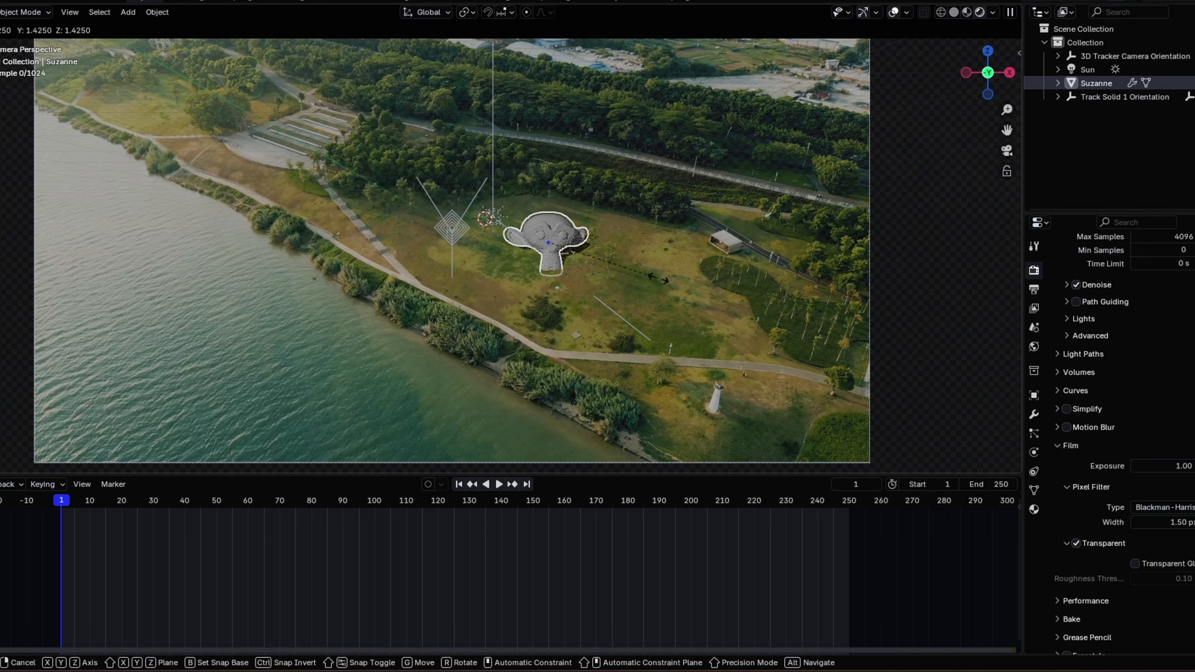
{"action": "left_click", "coordinate": [577, 208]}
{"action": "left_click_drag", "start_coordinate": [548, 178], "coordinate": [548, 170]}
{"action": "left_click", "coordinate": [942, 236]}
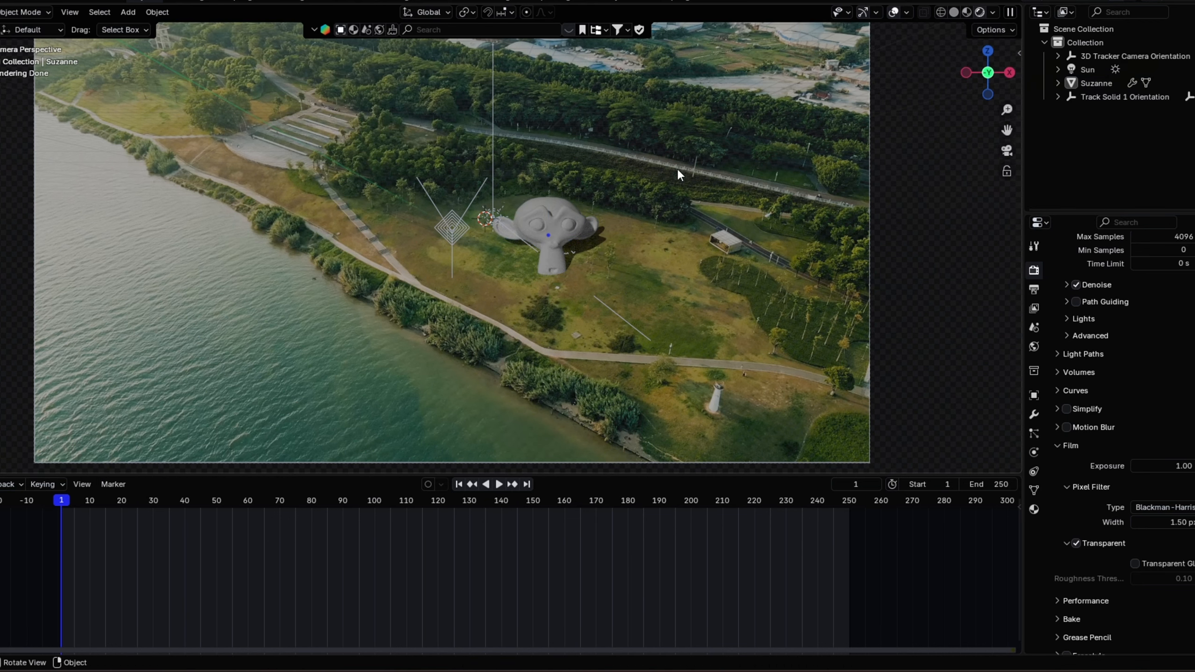
Enlarge the monkey again and shift it sideways over the grass field
{"action": "left_click", "coordinate": [545, 238]}
{"action": "key", "text": "s"}
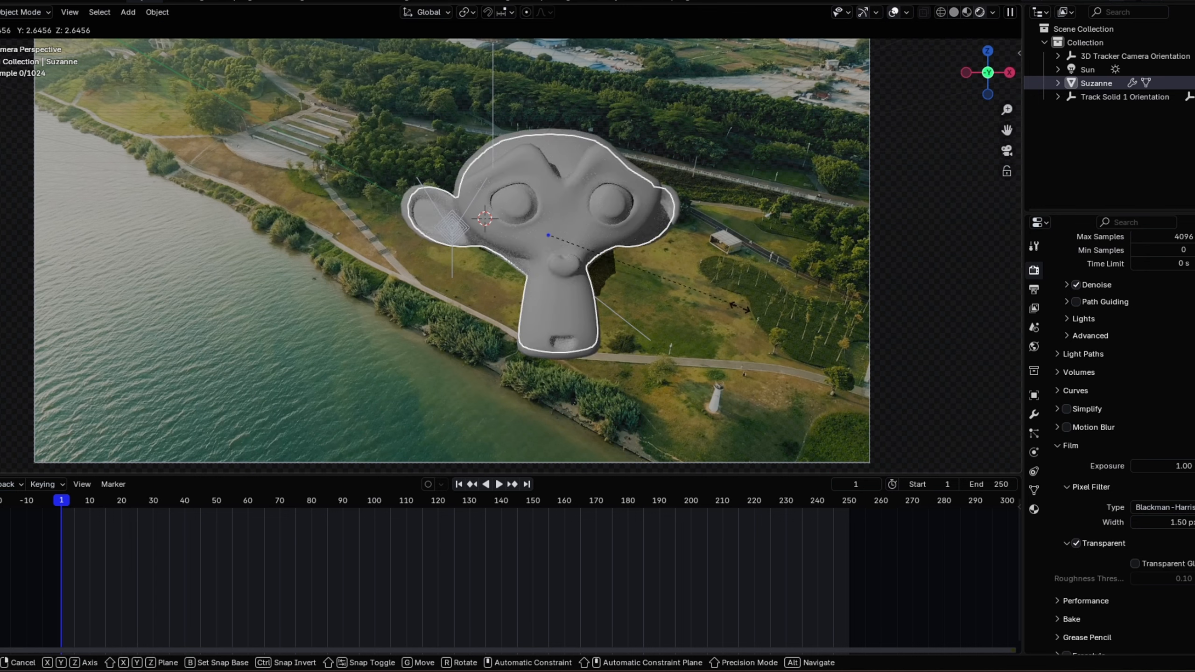
{"action": "left_click", "coordinate": [654, 273]}
{"action": "left_click_drag", "start_coordinate": [612, 238], "coordinate": [577, 241]}
Scale up the shadow-catcher plane so it covers more of the grass around the monkey
{"action": "left_click", "coordinate": [591, 250]}
{"action": "key", "text": "s"}
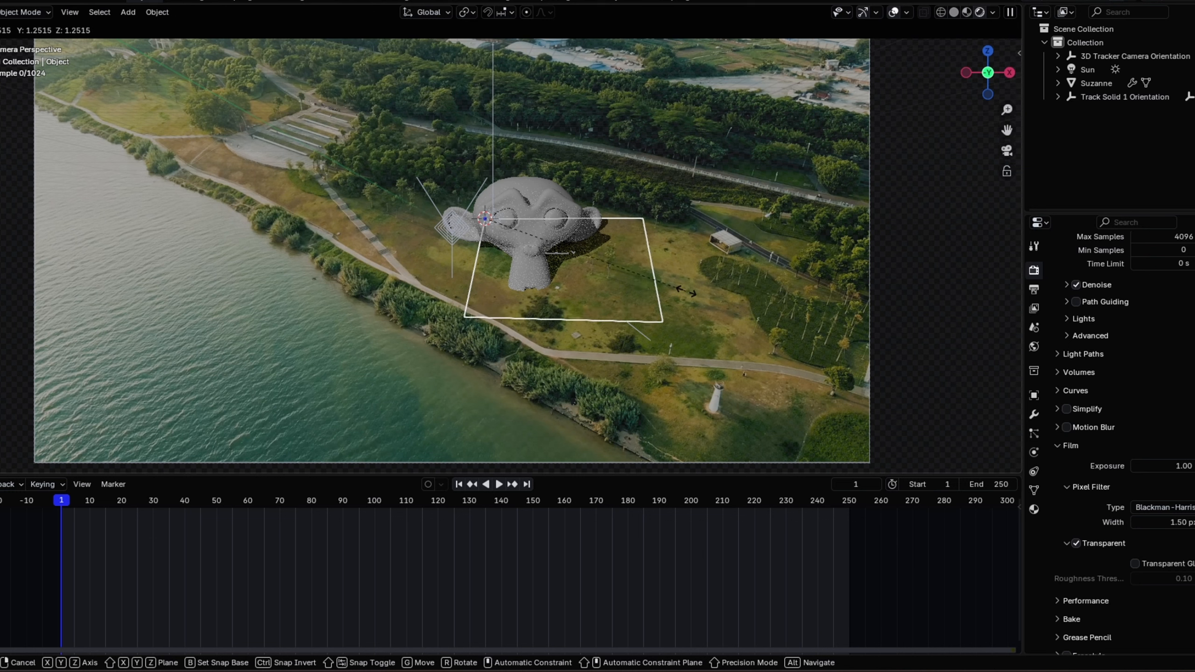
{"action": "left_click", "coordinate": [678, 278]}
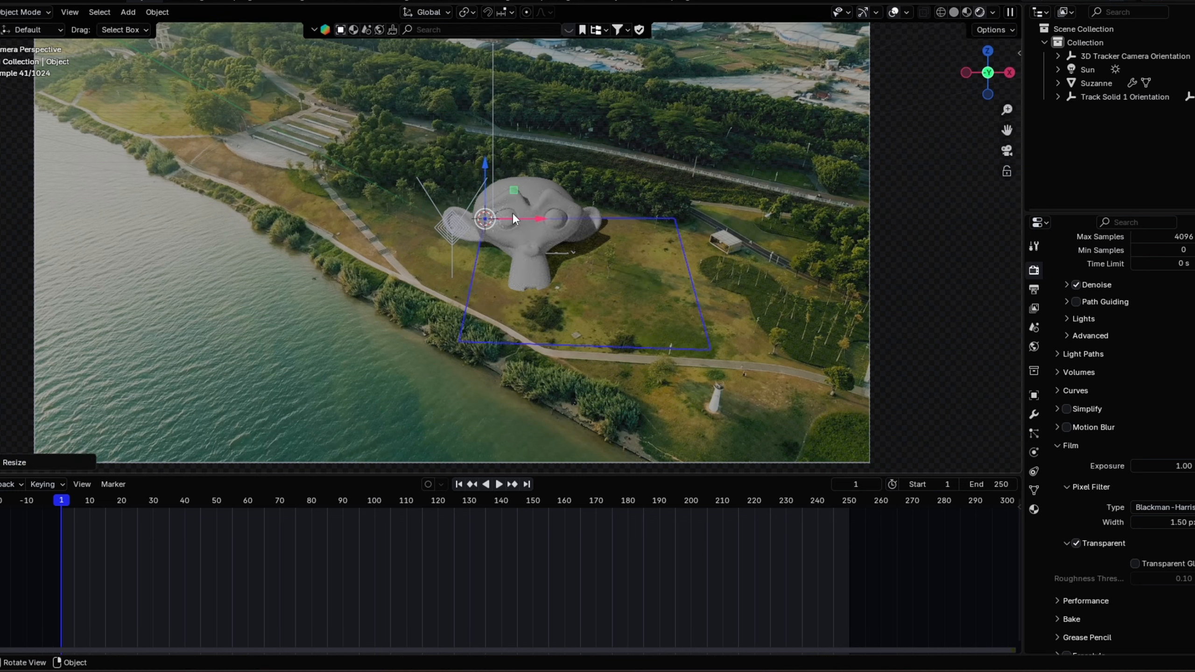
Move the monkey along X over the enlarged plane and adjust its depth from a side view
{"action": "left_click", "coordinate": [529, 213]}
{"action": "left_click_drag", "start_coordinate": [580, 243], "coordinate": [626, 263]}
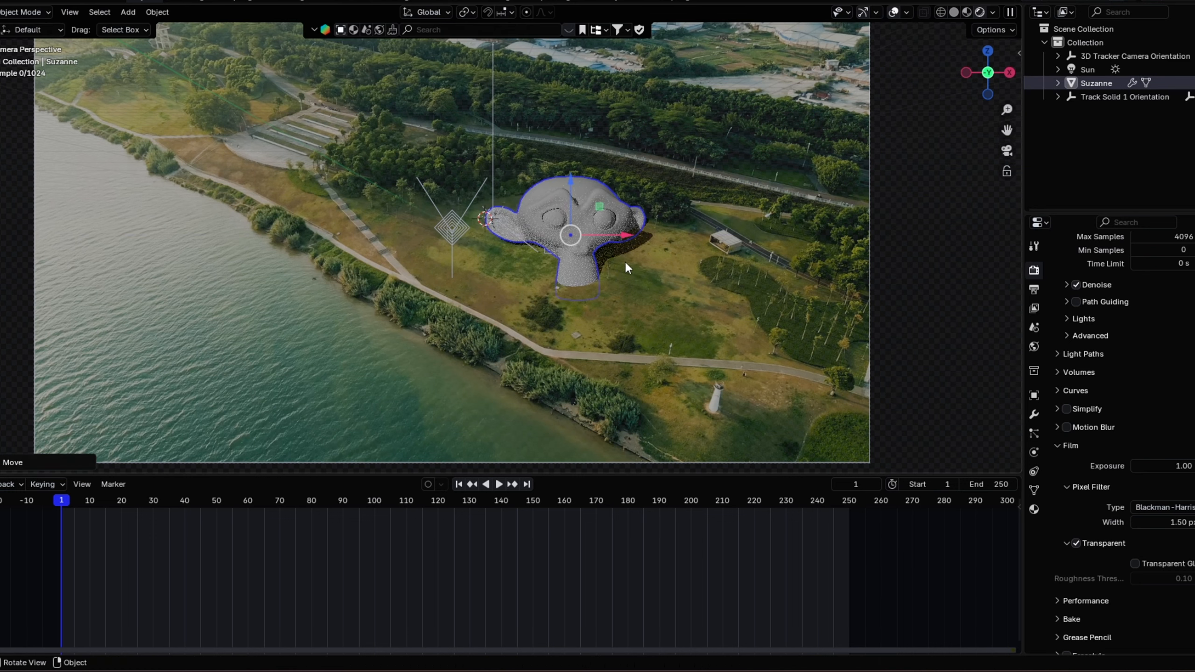
{"action": "left_click_drag", "start_coordinate": [559, 223], "coordinate": [654, 250]}
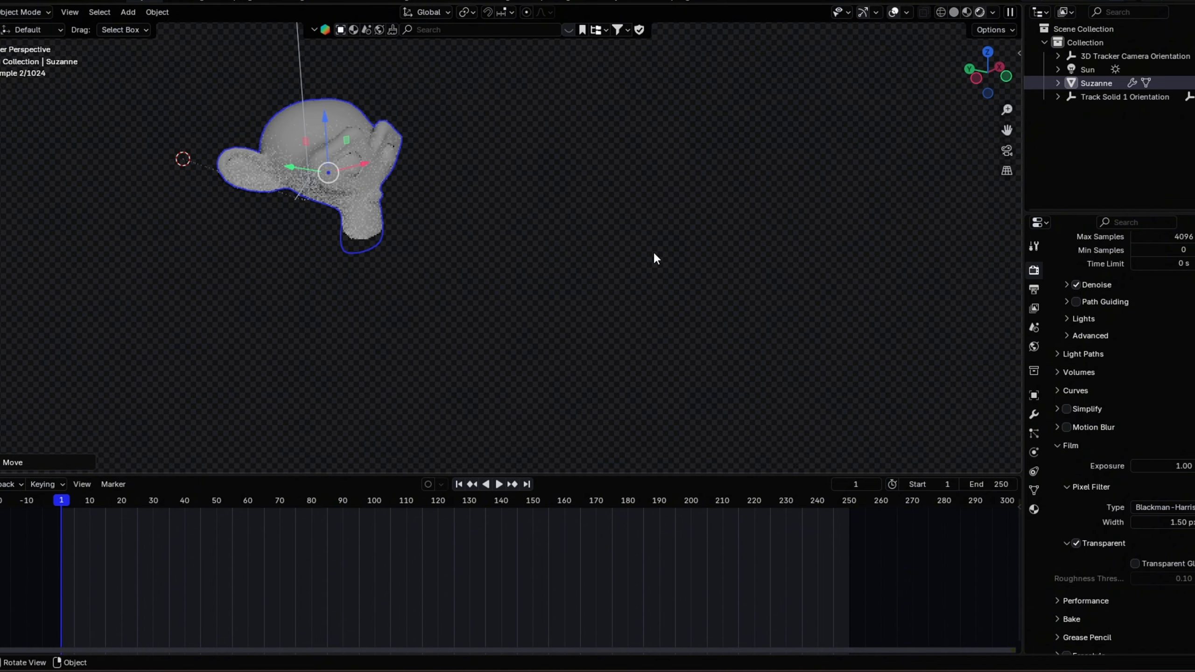
{"action": "left_click_drag", "start_coordinate": [314, 175], "coordinate": [375, 187]}
{"action": "key", "text": "KP_0"}
Readjust the monkey's size and lower it toward the plane in the camera view
{"action": "left_click_drag", "start_coordinate": [644, 239], "coordinate": [597, 238]}
{"action": "key", "text": "s"}
{"action": "left_click", "coordinate": [600, 241]}
{"action": "left_click_drag", "start_coordinate": [547, 185], "coordinate": [538, 208]}
{"action": "scroll", "coordinate": [550, 203], "scroll_direction": "down", "scroll_amount": 3}
{"action": "scroll", "coordinate": [549, 203], "scroll_direction": "up", "scroll_amount": 2}
{"action": "key", "text": "s"}
{"action": "left_click", "coordinate": [546, 203]}
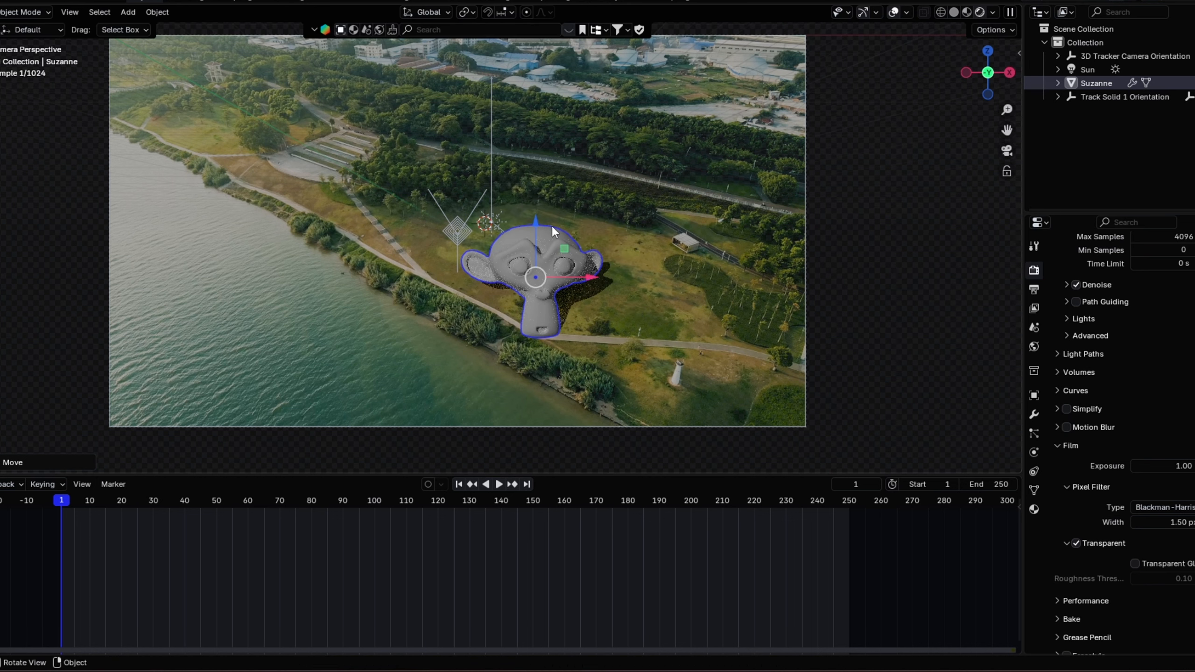
Move the monkey back along the Y axis so it sits on the grass above the path
{"action": "key", "text": "g"}
{"action": "key", "text": "y"}
{"action": "left_click", "coordinate": [548, 236]}
{"action": "key", "text": "g"}
{"action": "key", "text": "y"}
{"action": "left_click", "coordinate": [548, 250]}
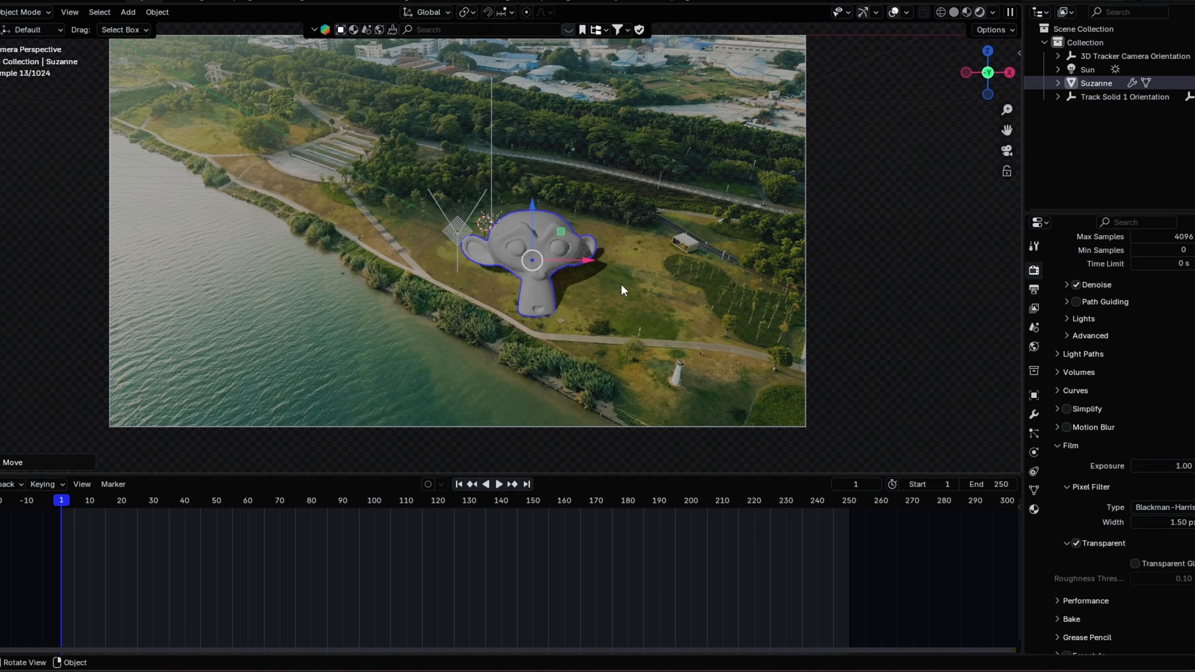
Select the Sun light, raise it above the monkey and move it horizontally
{"action": "left_click", "coordinate": [620, 282]}
{"action": "left_click", "coordinate": [493, 216]}
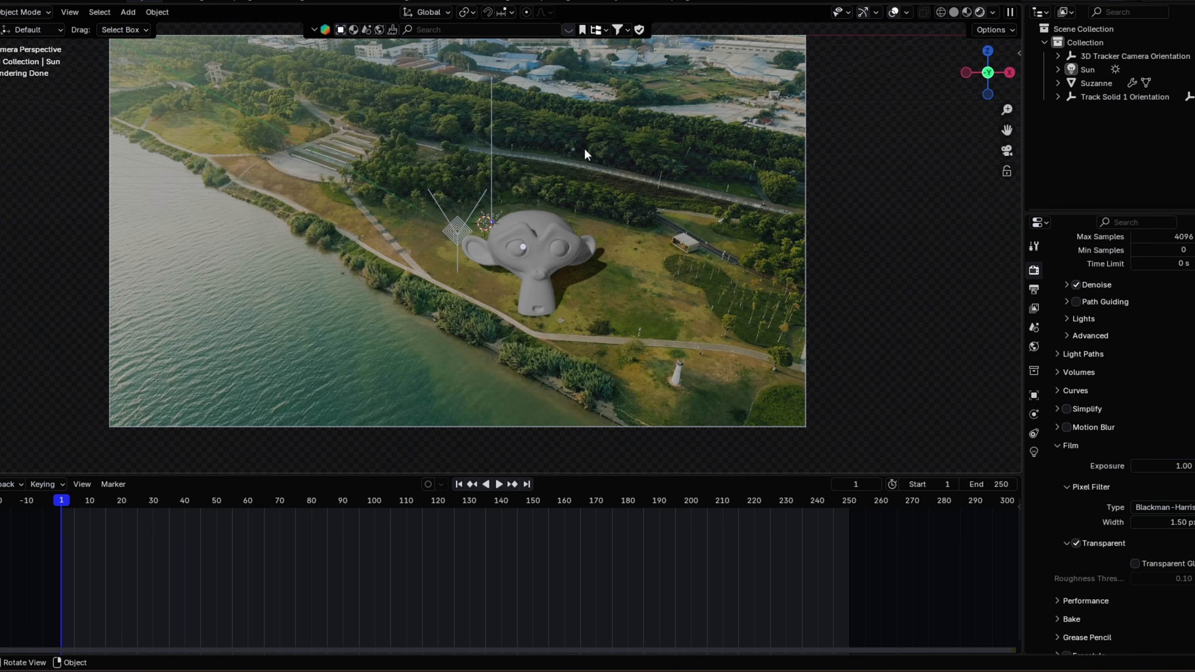
{"action": "scroll", "coordinate": [584, 147], "scroll_direction": "down", "scroll_amount": 2}
{"action": "scroll", "coordinate": [584, 147], "scroll_direction": "up", "scroll_amount": 2}
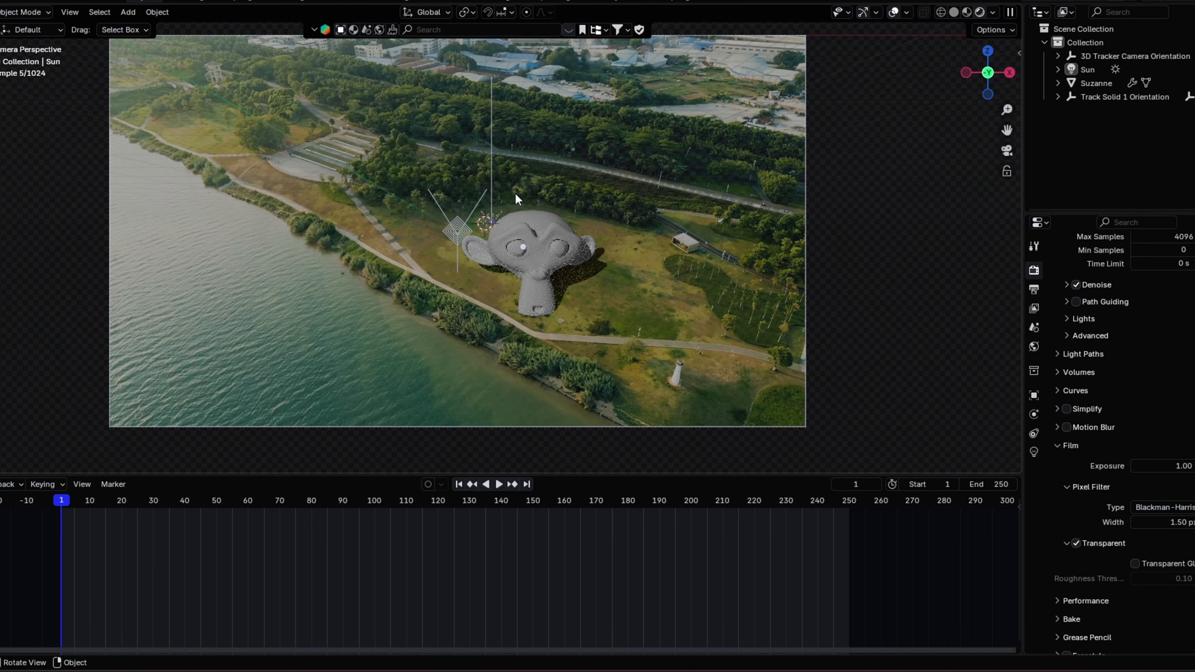
{"action": "left_click", "coordinate": [495, 218]}
{"action": "left_click_drag", "start_coordinate": [556, 211], "coordinate": [829, 286]}
{"action": "left_click_drag", "start_coordinate": [783, 184], "coordinate": [794, 46]}
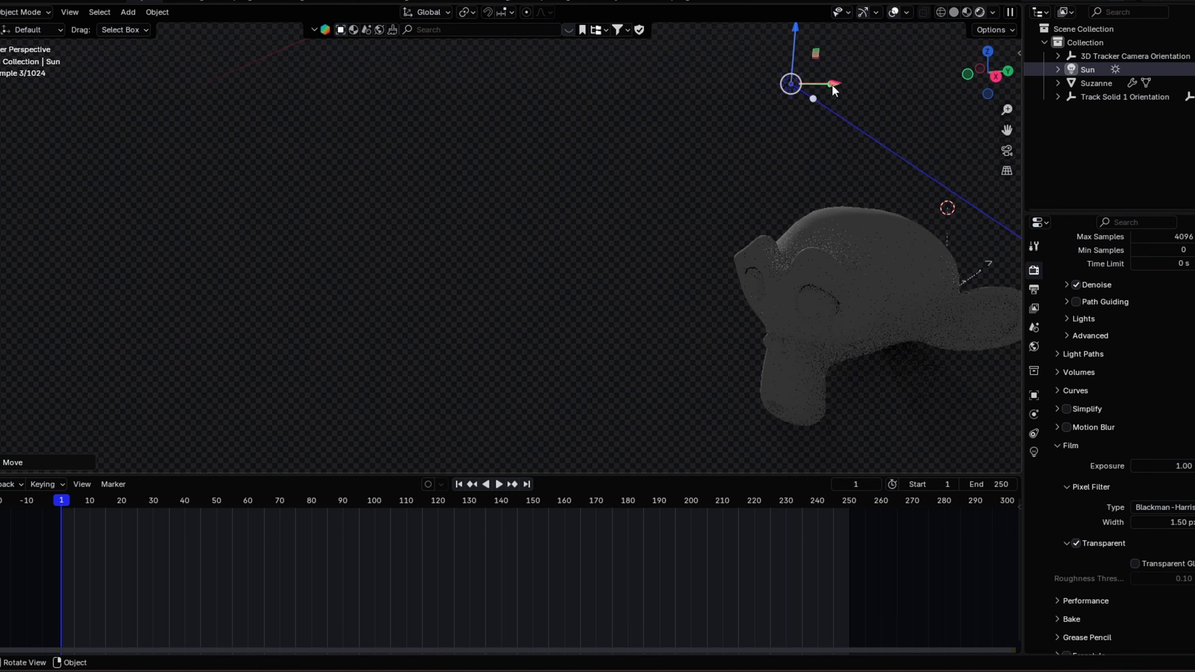
{"action": "left_click_drag", "start_coordinate": [834, 90], "coordinate": [682, 322]}
Using a second viewport beside the camera view, reposition the Sun light and aim it diagonally down across the monkey
{"action": "key", "text": "KP_0"}
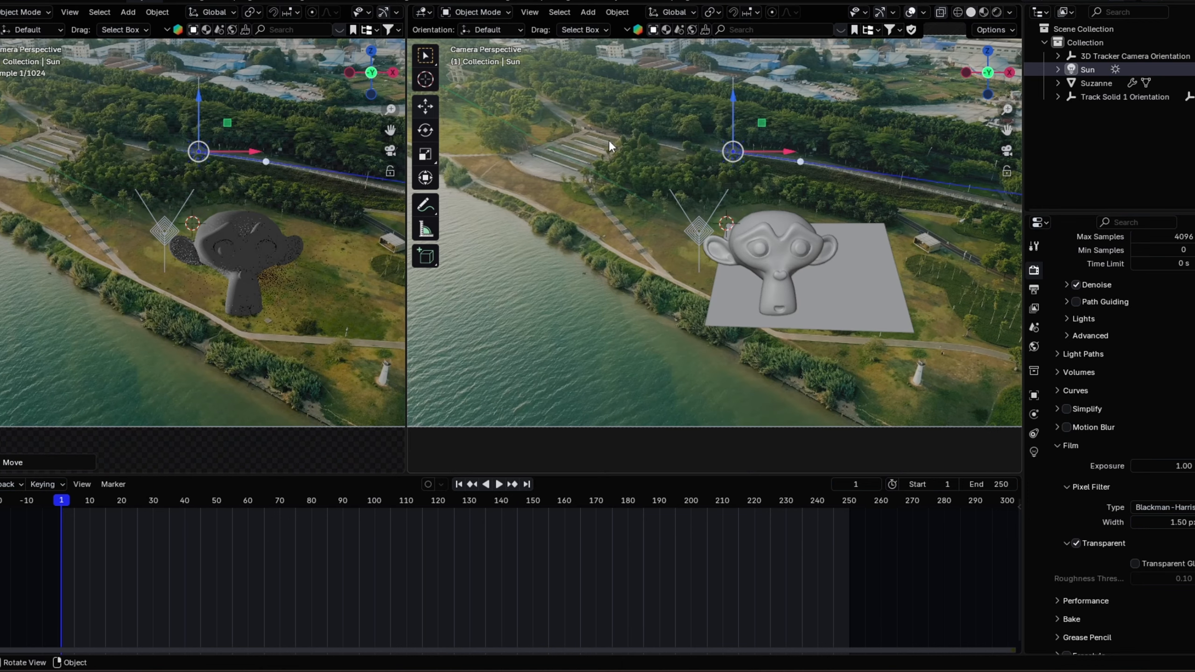
{"action": "left_click_drag", "start_coordinate": [608, 143], "coordinate": [557, 189]}
{"action": "left_click_drag", "start_coordinate": [823, 219], "coordinate": [809, 251]}
{"action": "left_click_drag", "start_coordinate": [776, 184], "coordinate": [737, 211]}
{"action": "left_click_drag", "start_coordinate": [764, 274], "coordinate": [856, 335]}
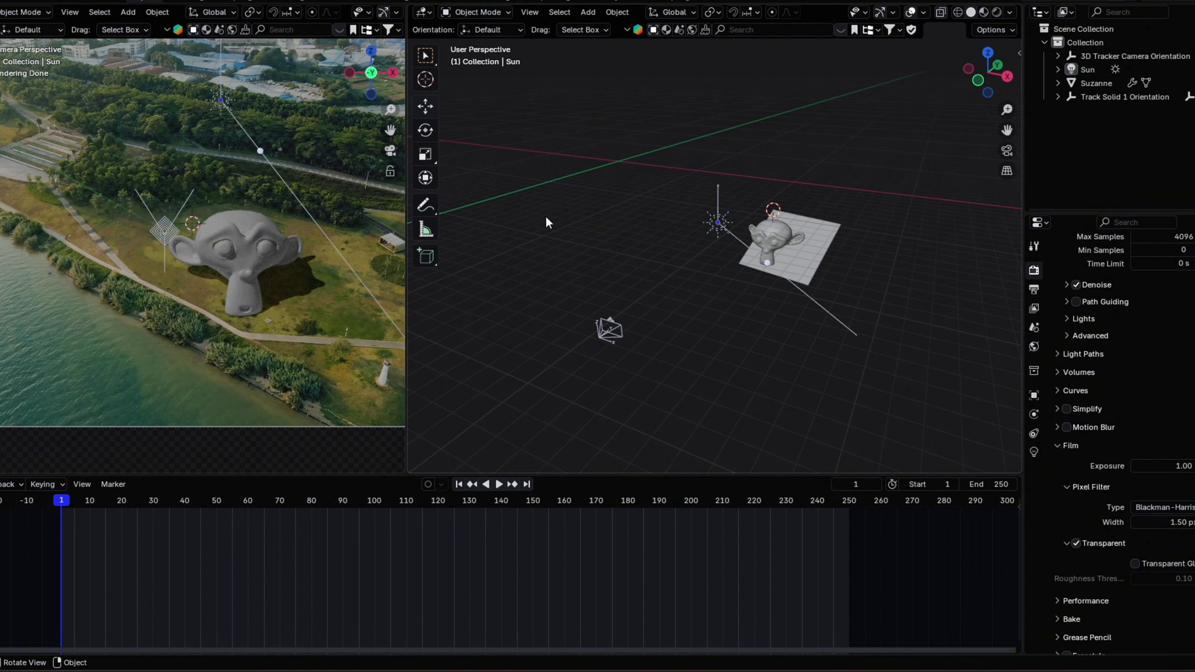
Soften the Sun light's shadow with an angle of 46.7° and set its strength to 3
{"action": "left_click", "coordinate": [1034, 452]}
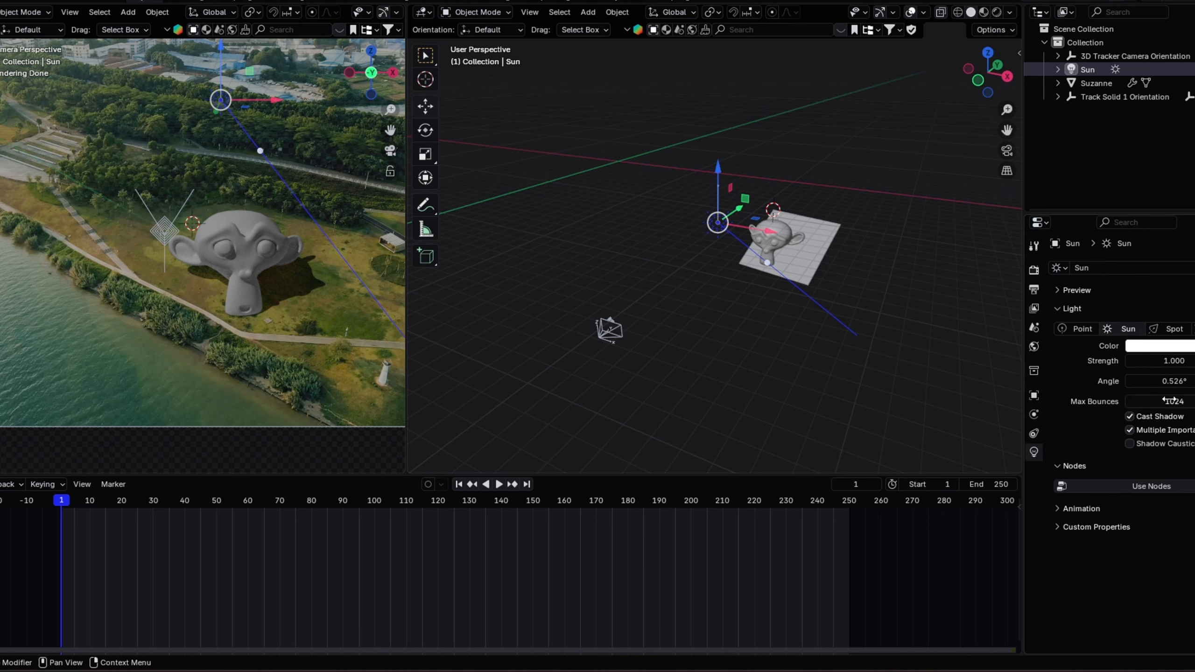
{"action": "mouse_move", "coordinate": [1167, 381]}
{"action": "left_mouse_down"}
{"action": "mouse_move", "coordinate": [1186, 380]}
{"action": "mouse_move", "coordinate": [1171, 381]}
{"action": "left_mouse_up"}
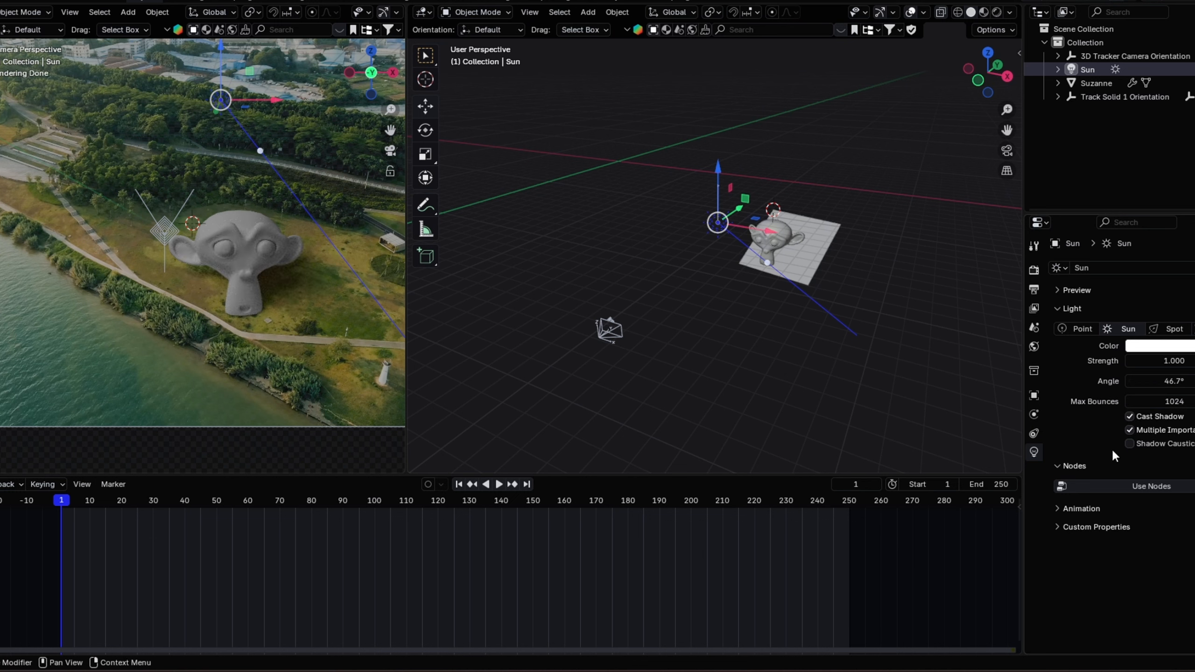
{"action": "left_click", "coordinate": [1179, 362]}
{"action": "type", "text": "3"}
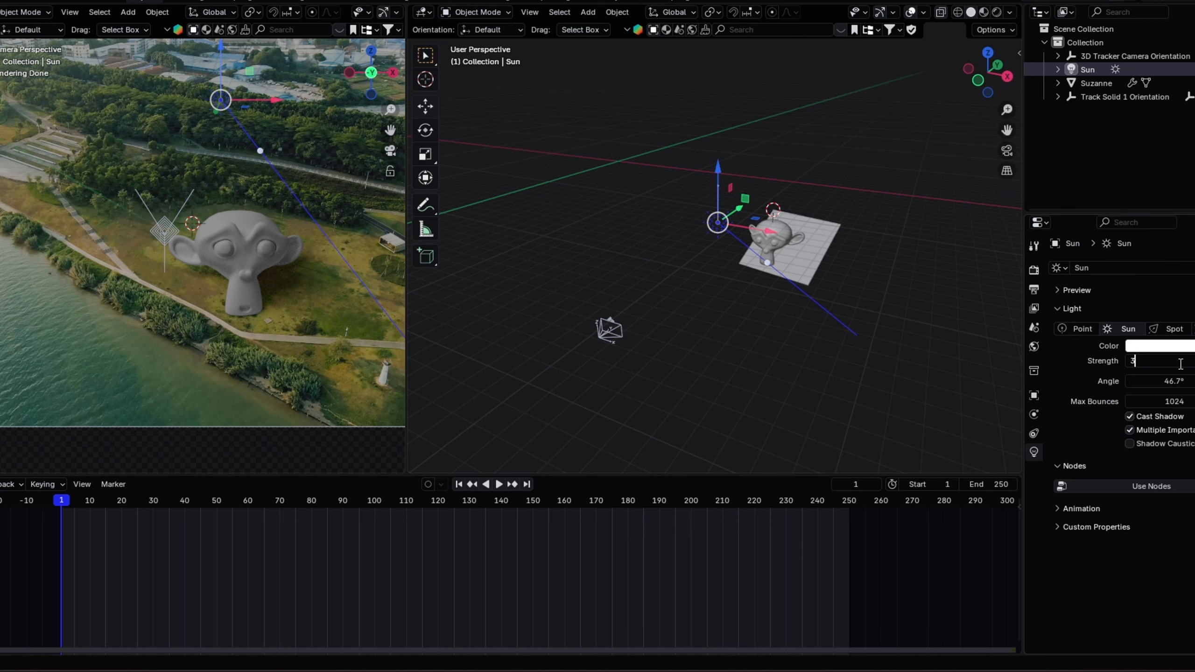
{"action": "key", "text": "Return"}
{"action": "left_click", "coordinate": [723, 362]}
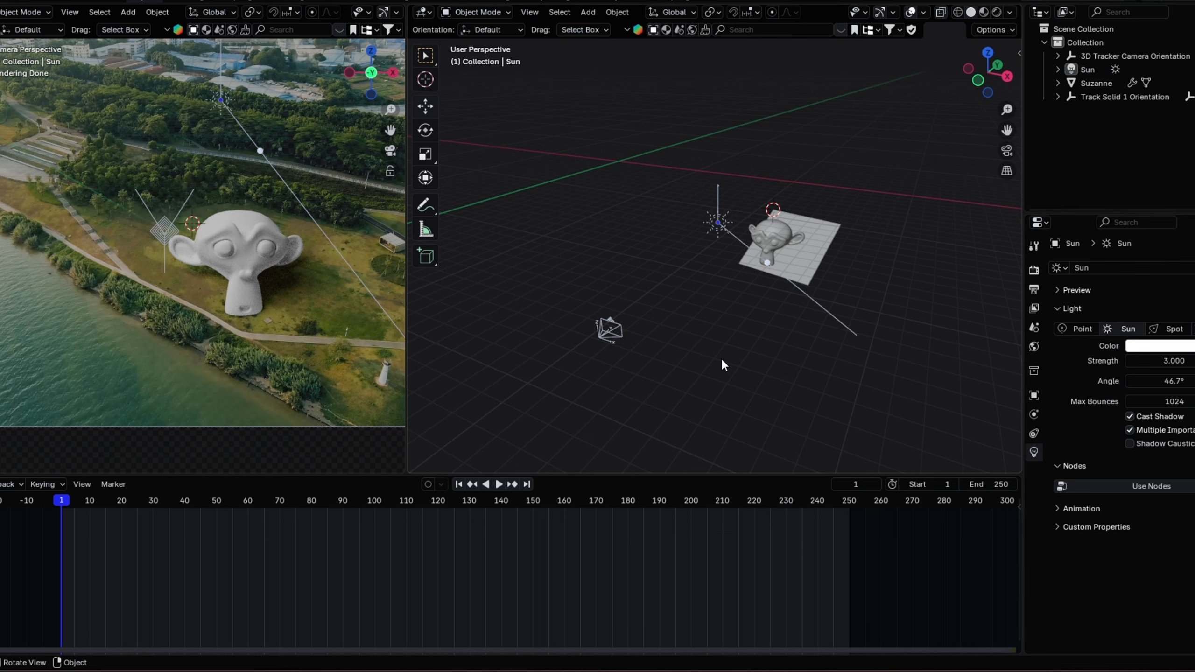
Close the extra viewport and frame the full rendered camera view in the remaining one
{"action": "scroll", "coordinate": [320, 310], "scroll_direction": "down", "scroll_amount": 2}
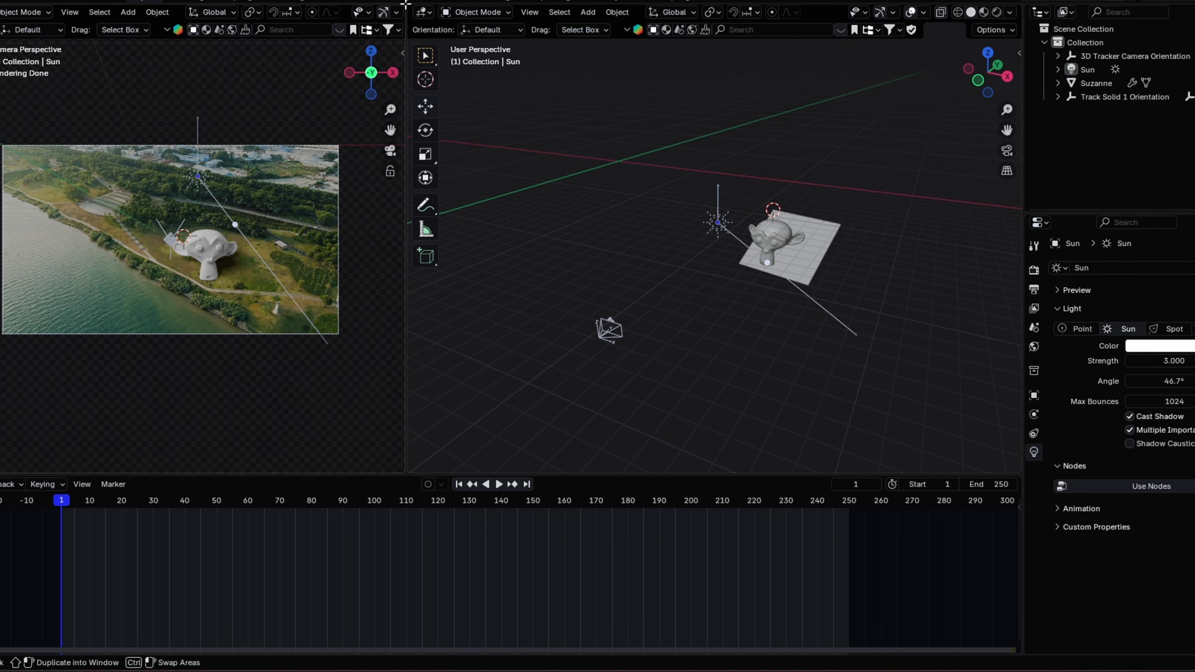
{"action": "key", "text": "ctrl+space"}
{"action": "scroll", "coordinate": [511, 255], "scroll_direction": "up", "scroll_amount": 2}
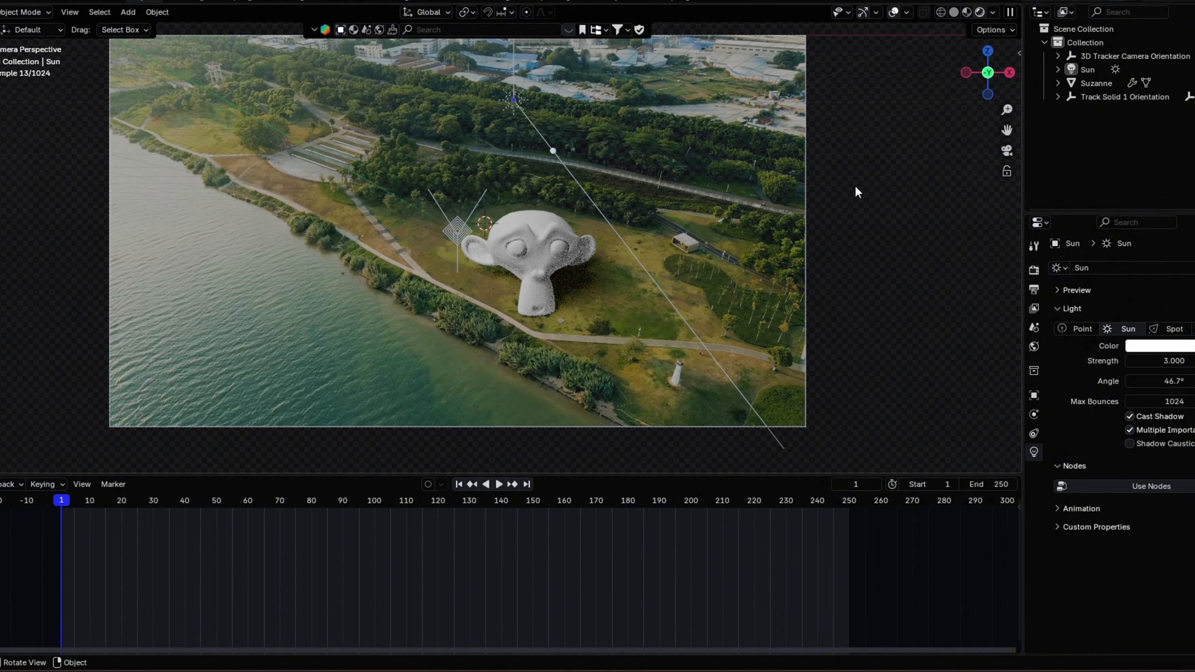
{"action": "left_click_drag", "start_coordinate": [830, 184], "coordinate": [831, 215]}
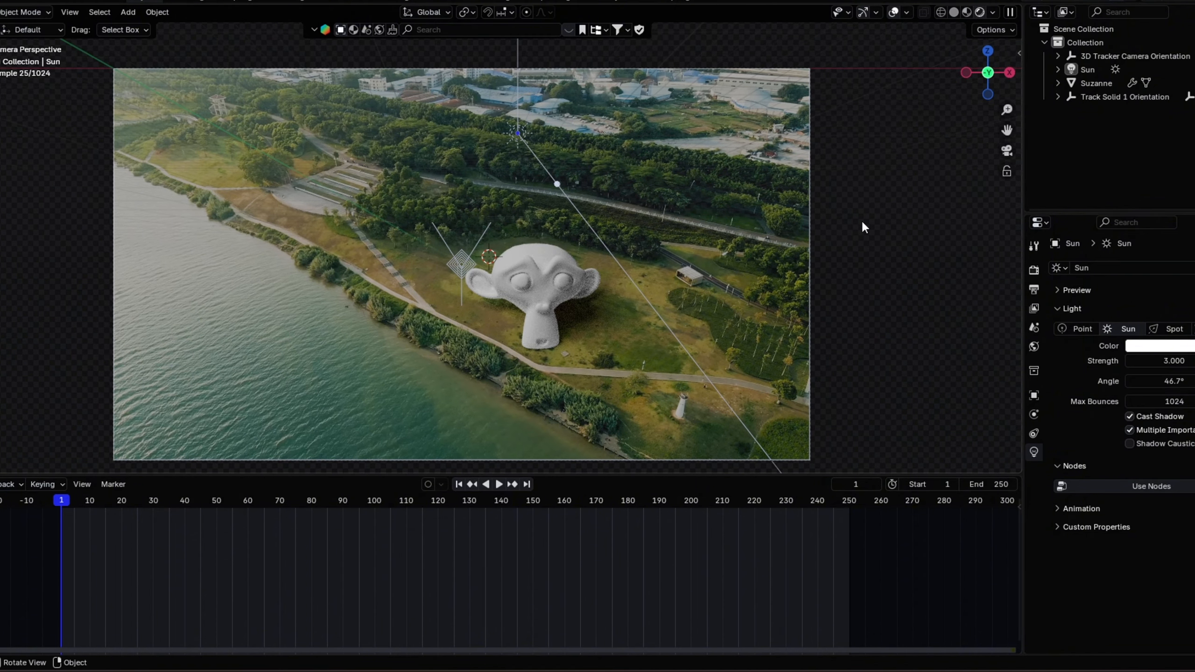